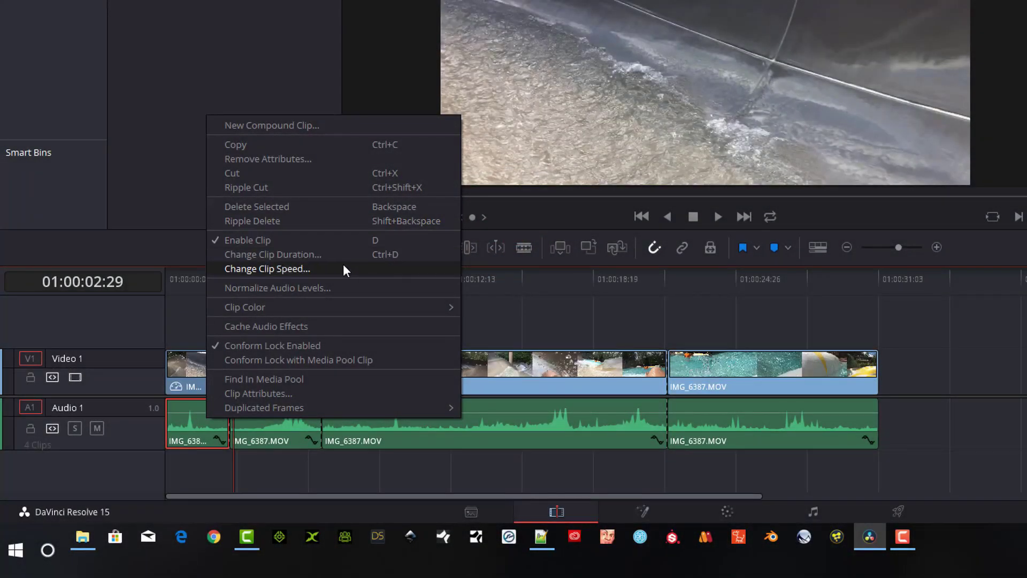
# Change the first IMG_6387.MOV clip's speed to 150% with pitch correction kept on
pyautogui.click(344, 267)
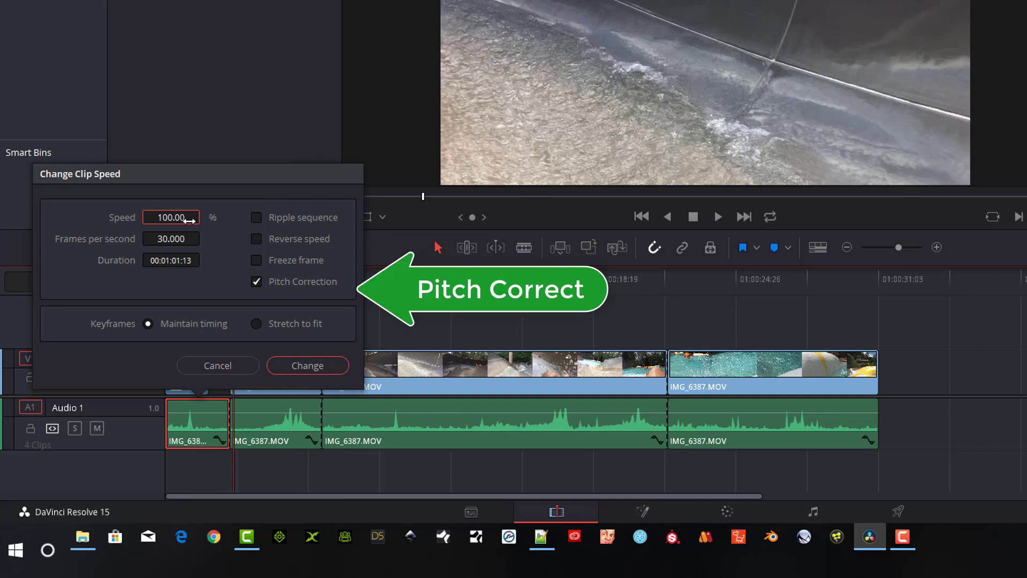
pyautogui.write('150')
pyautogui.press('Return')
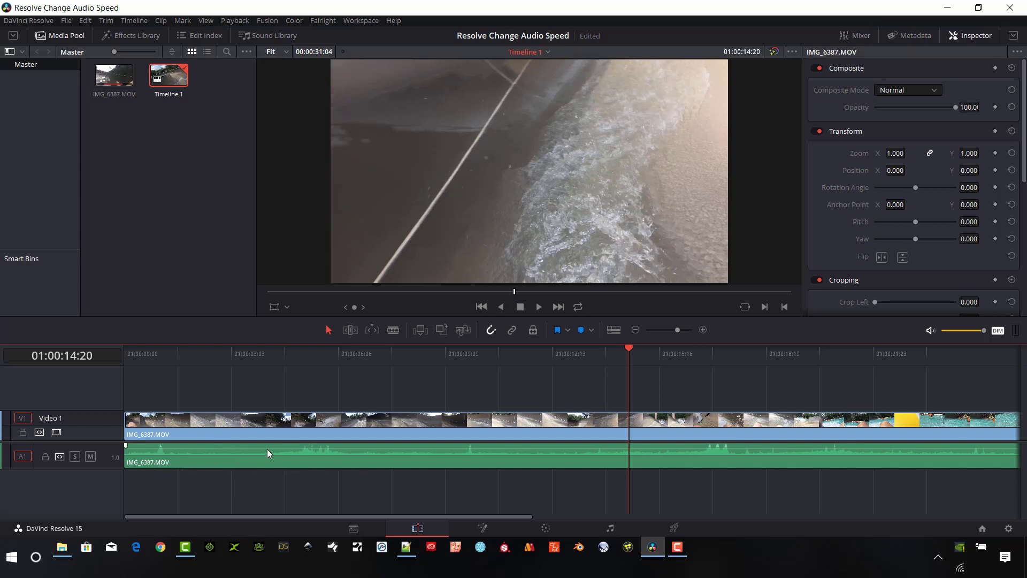
# In Timeline View Options, toggle the audio waveform off and back on, and raise the track height
pyautogui.click(616, 329)
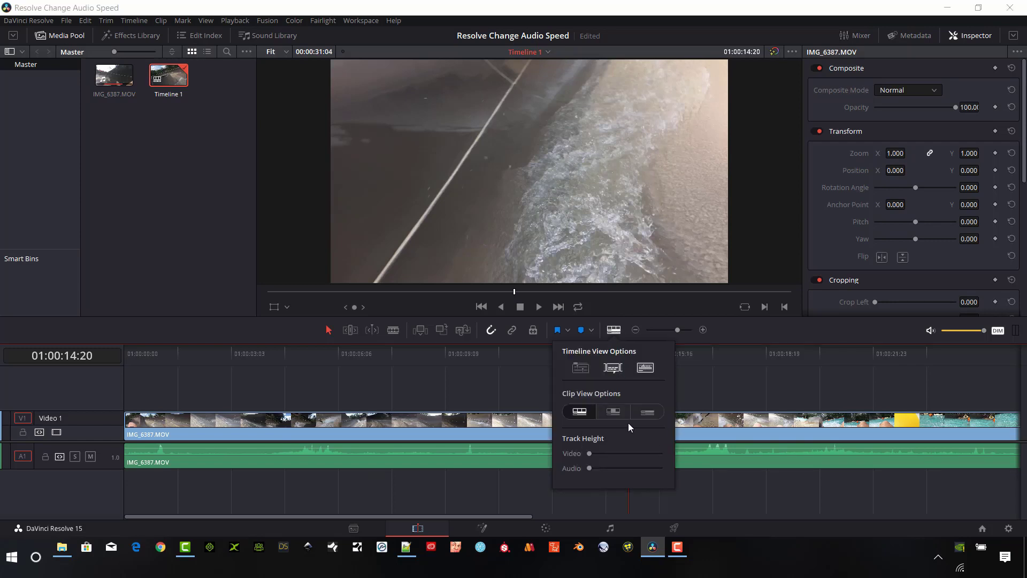
pyautogui.click(645, 368)
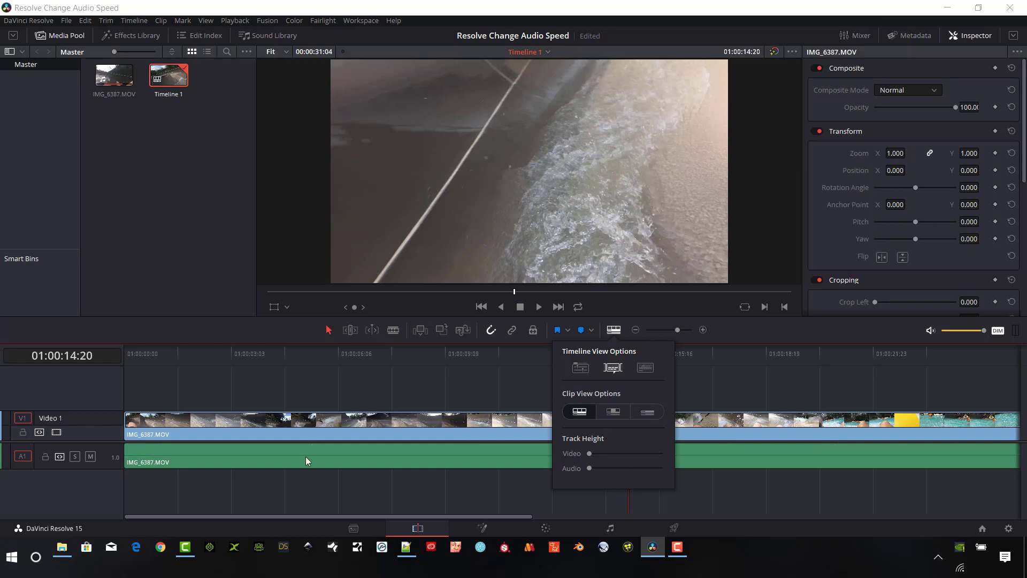
pyautogui.click(645, 368)
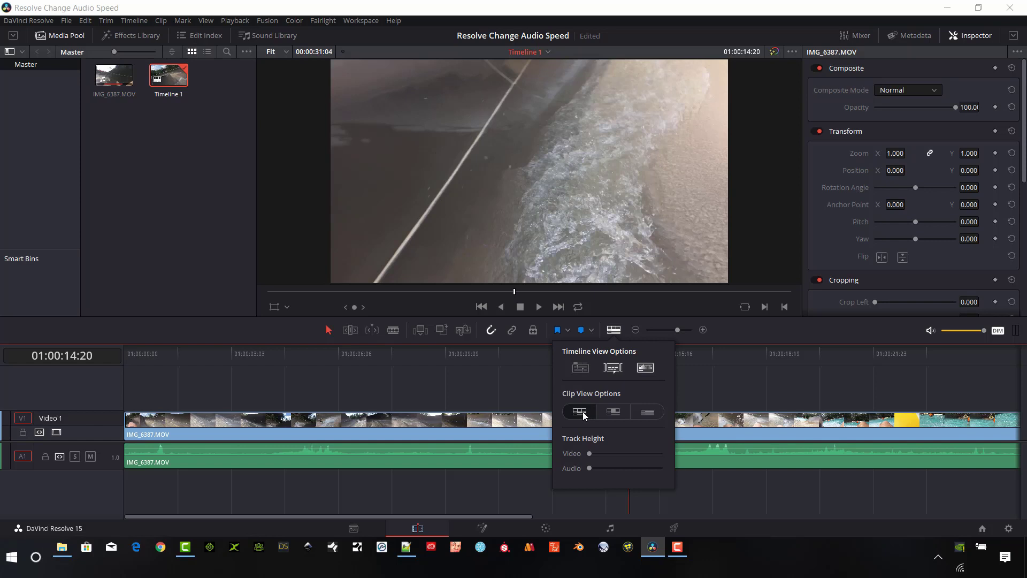
pyautogui.moveTo(590, 453); pyautogui.dragTo(600, 468)
pyautogui.moveTo(131, 363); pyautogui.dragTo(276, 366)
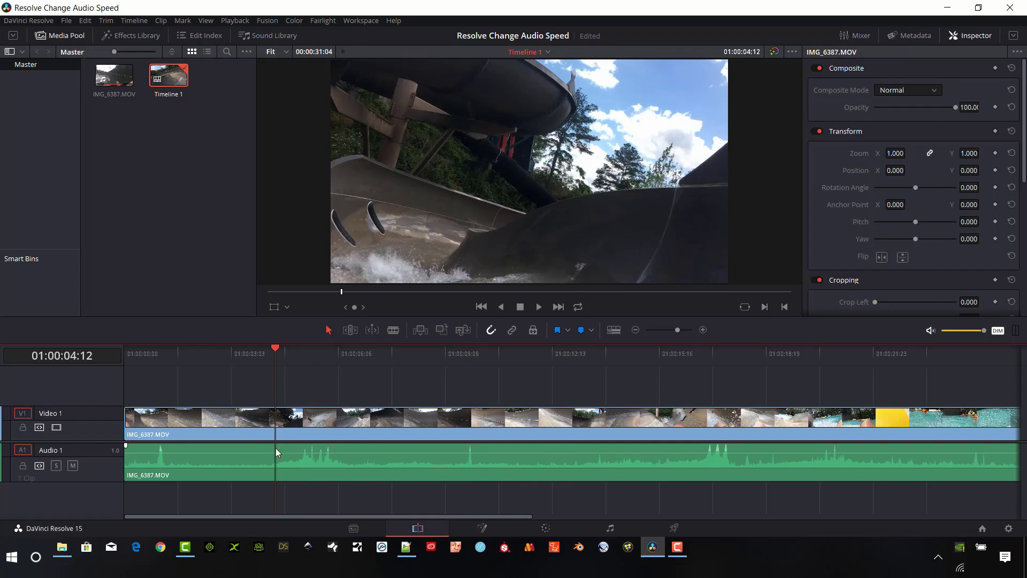
# Normalize the audio clip to a -3 dBFS reference level so its clip volume reads -3.00
pyautogui.click(254, 461)
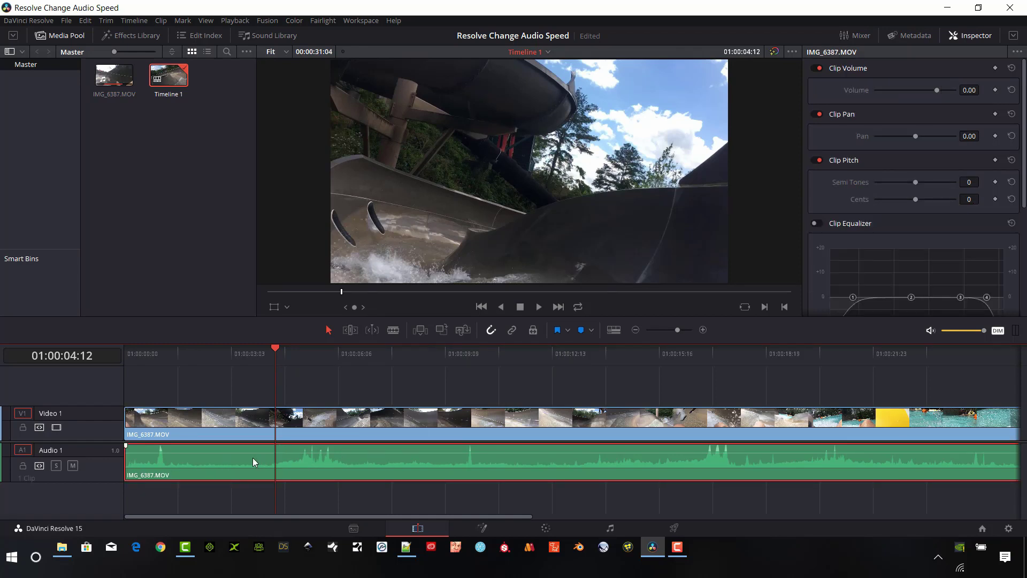
pyautogui.rightClick(240, 460)
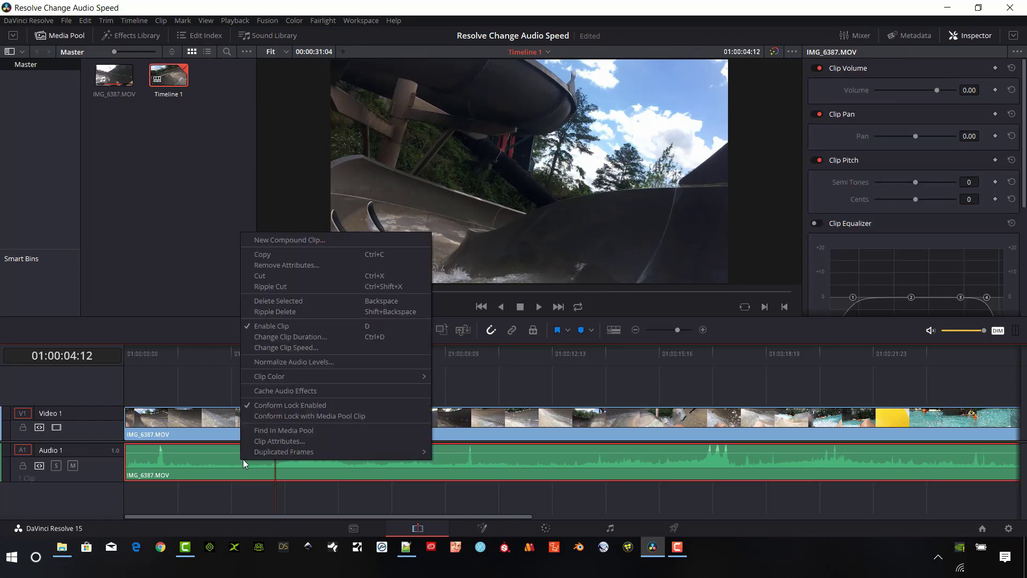
pyautogui.click(335, 364)
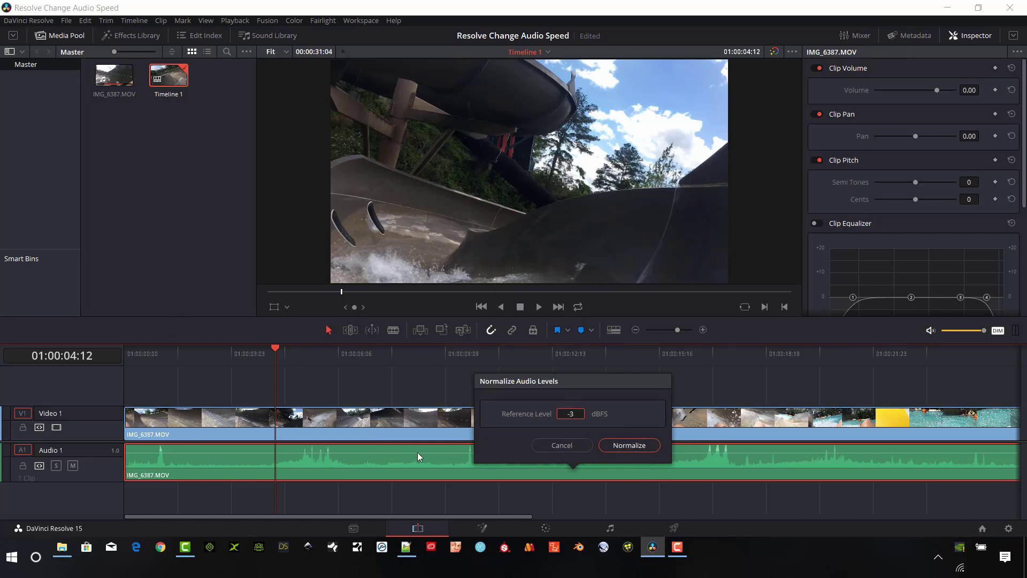
pyautogui.click(641, 449)
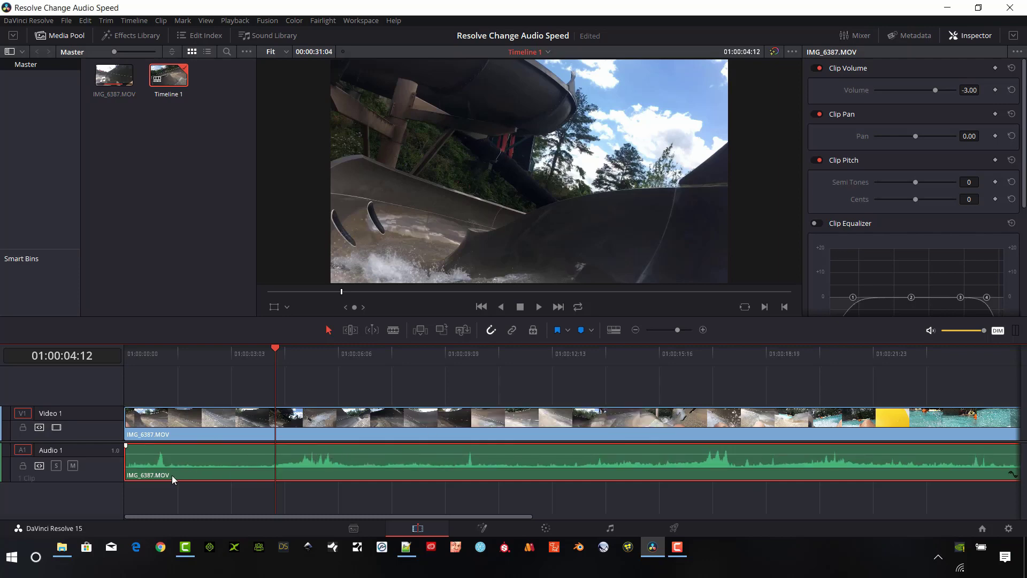
pyautogui.moveTo(275, 361); pyautogui.dragTo(222, 399)
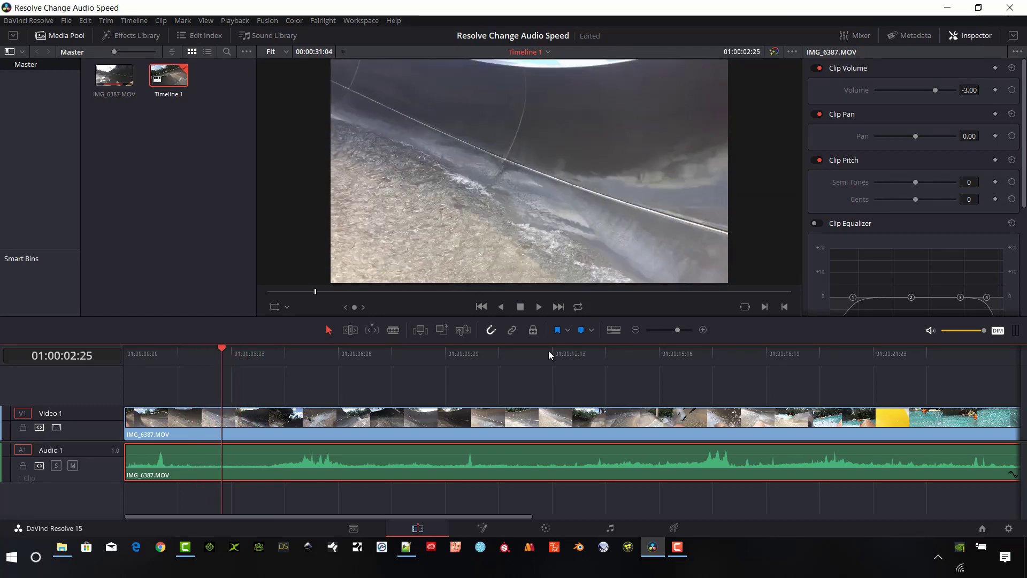
# With the Blade tool, cut the video and audio clips at 01:00:02:25
pyautogui.click(394, 330)
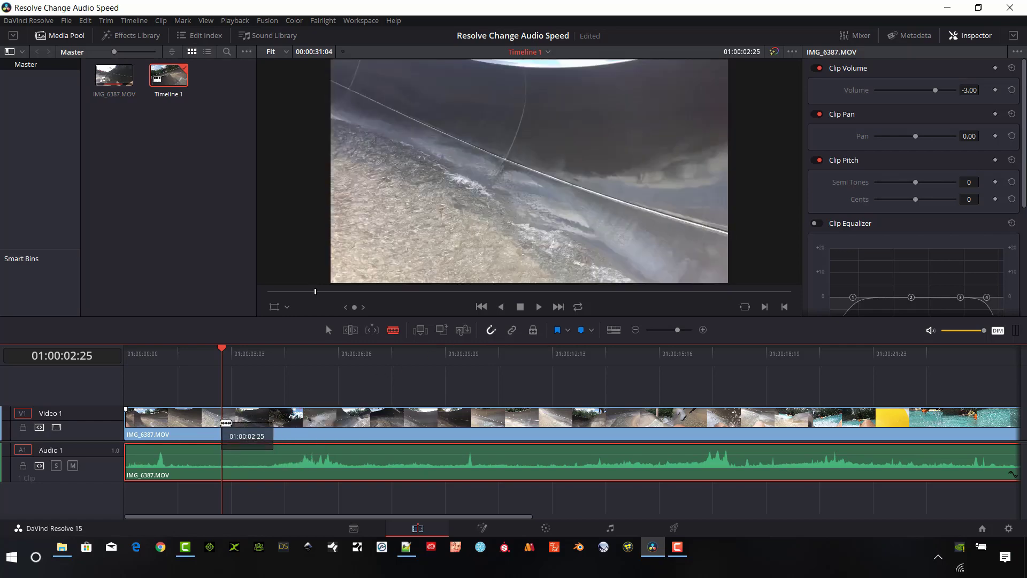
pyautogui.click(226, 427)
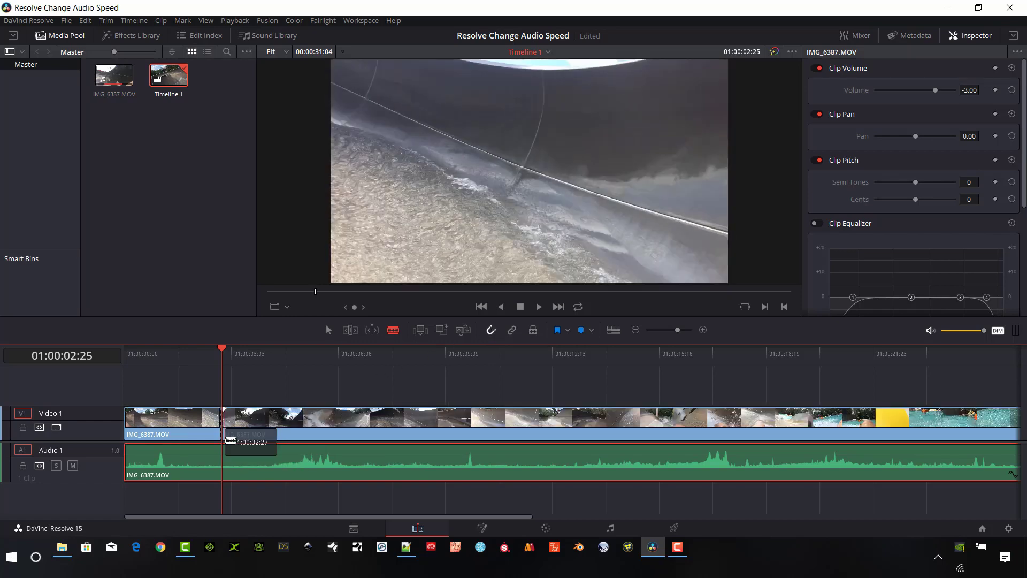
pyautogui.click(228, 463)
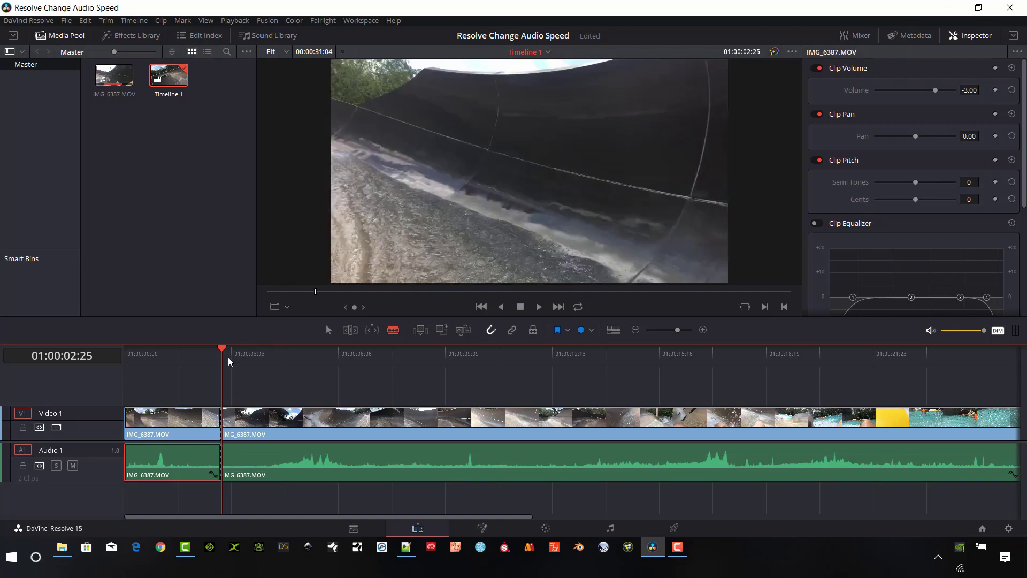
# Cut video and audio at 01:00:06:25 and at the pool splashdown, 01:00:21:28
pyautogui.moveTo(225, 353); pyautogui.dragTo(360, 377)
pyautogui.hotkey('ctrl', 'b')
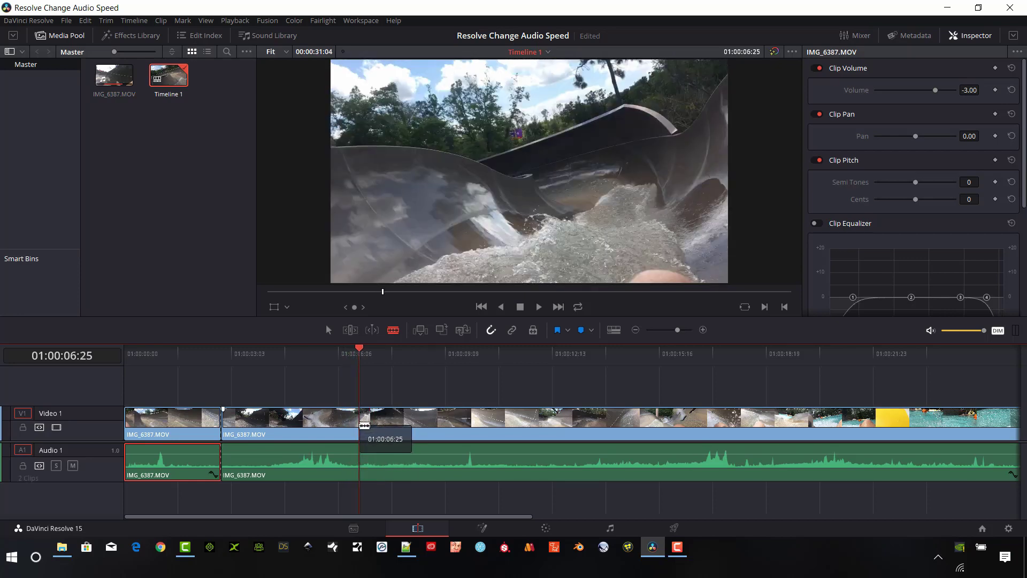
pyautogui.click(369, 469)
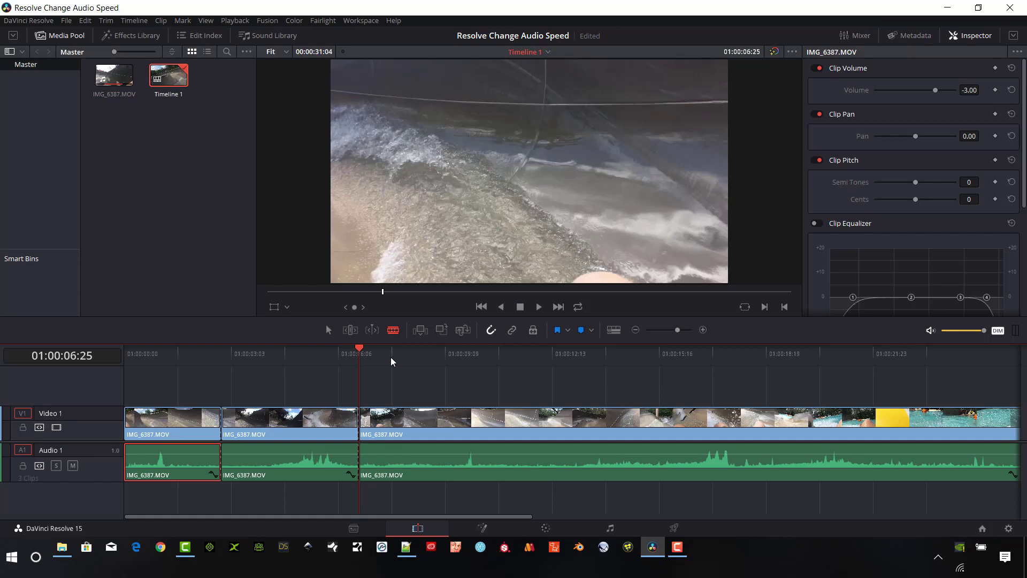
pyautogui.moveTo(357, 352); pyautogui.dragTo(880, 416)
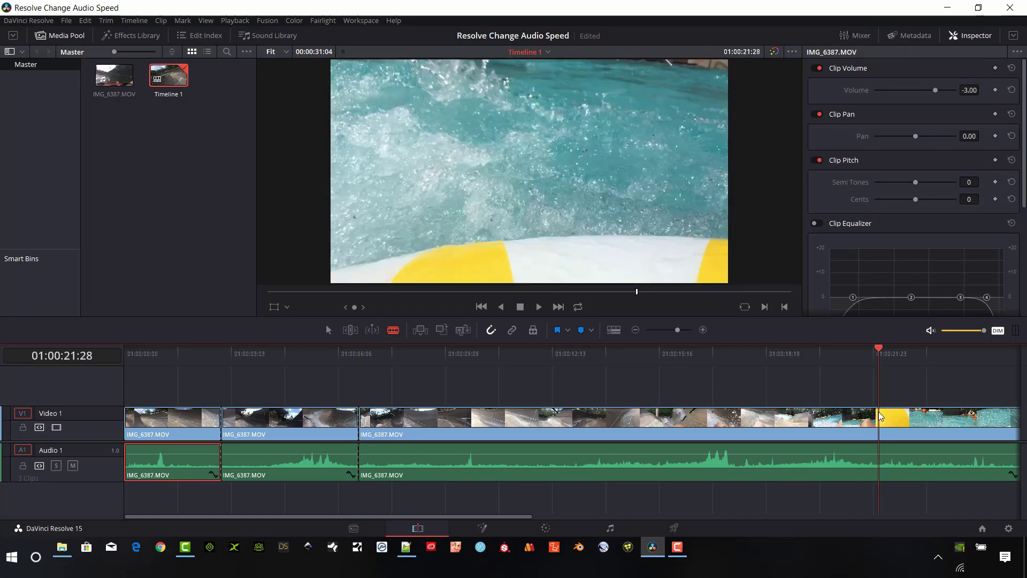
pyautogui.click(880, 417)
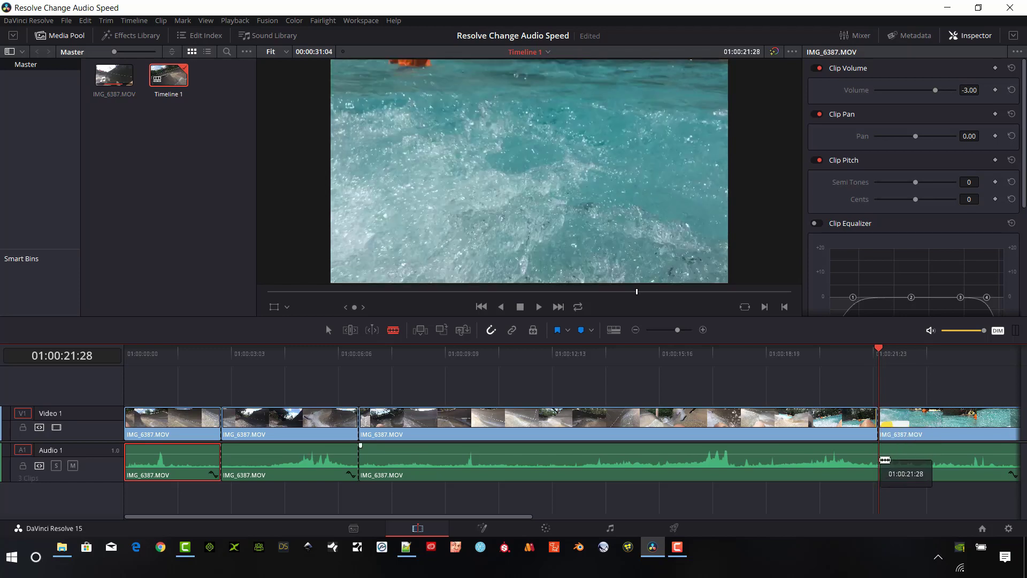
pyautogui.click(884, 461)
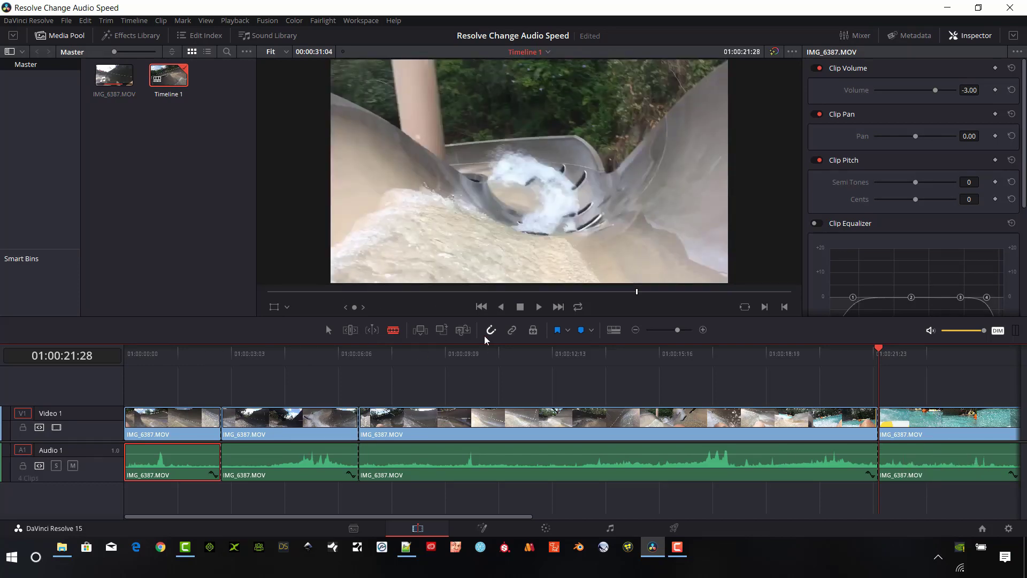
# Retime the first video clip to 150% using the retime controls' Change Speed menu
pyautogui.click(635, 329)
pyautogui.press('a')
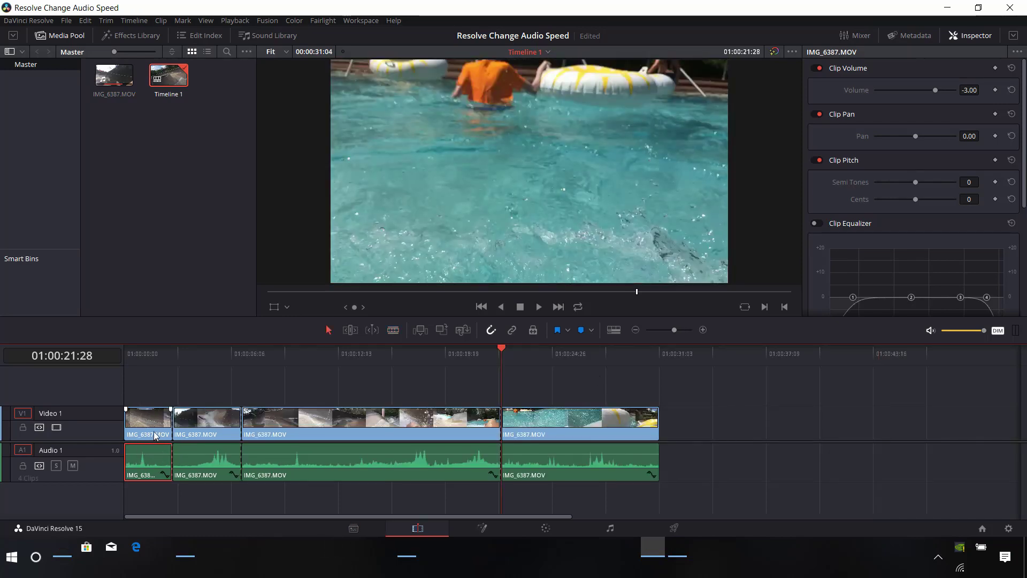
pyautogui.click(155, 434)
pyautogui.rightClick(155, 435)
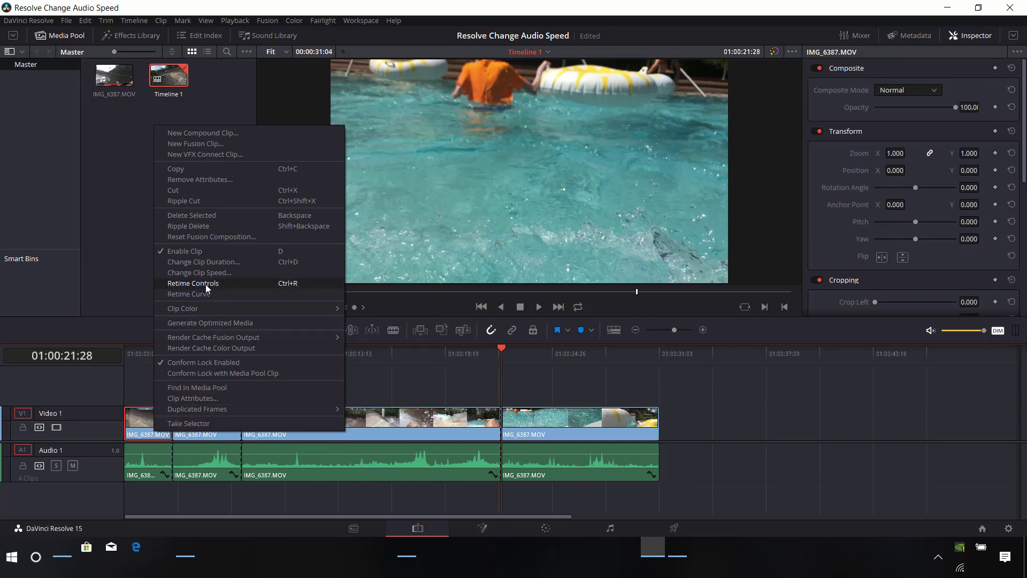
pyautogui.click(141, 438)
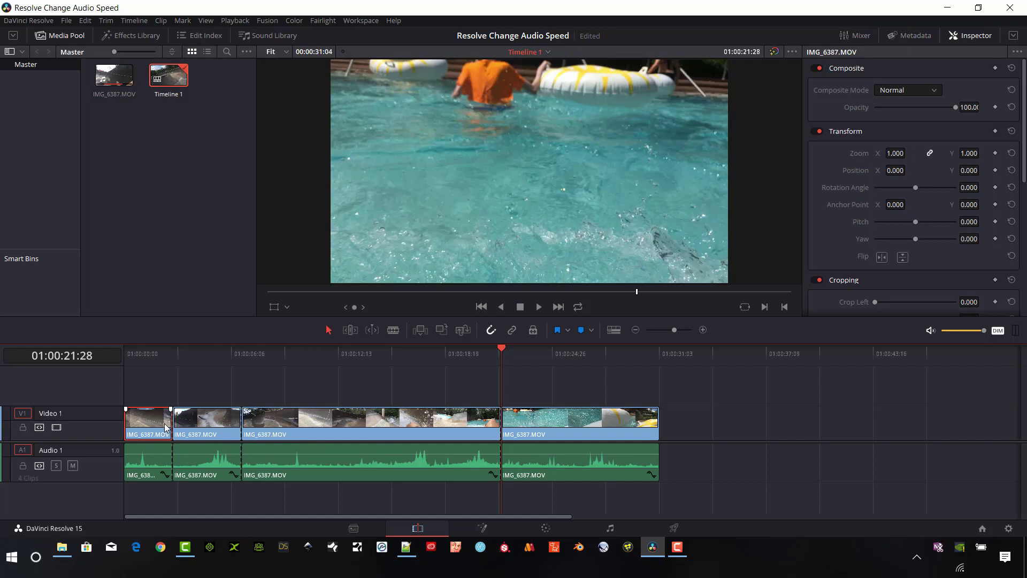
pyautogui.hotkey('ctrl', 'r')
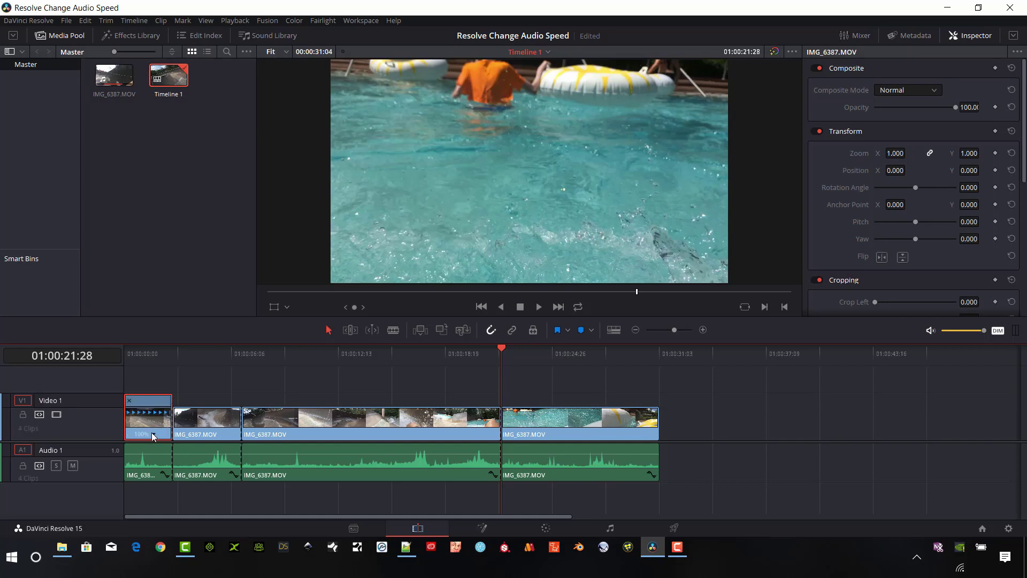
pyautogui.click(152, 433)
pyautogui.moveTo(184, 475)
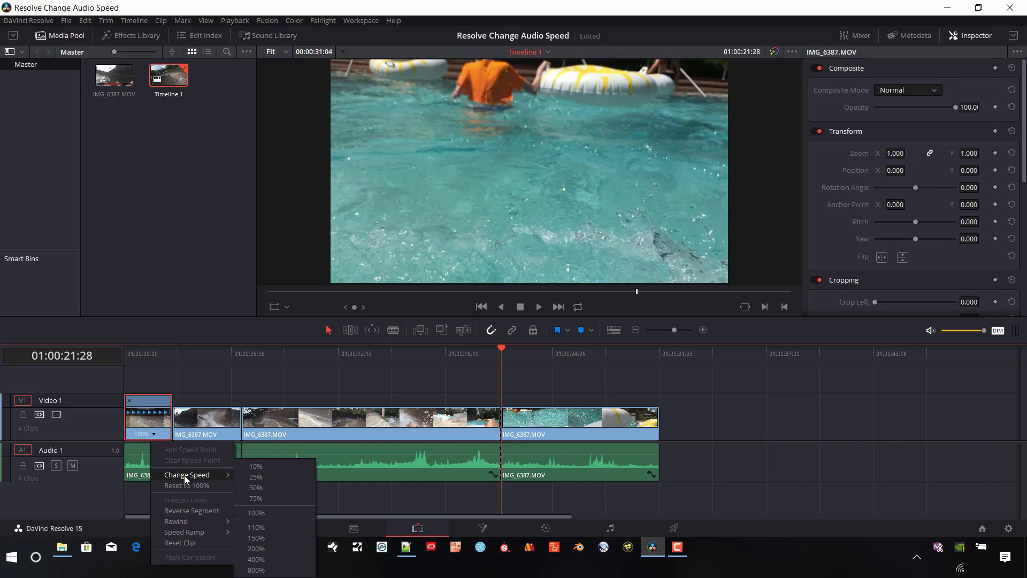
pyautogui.click(282, 537)
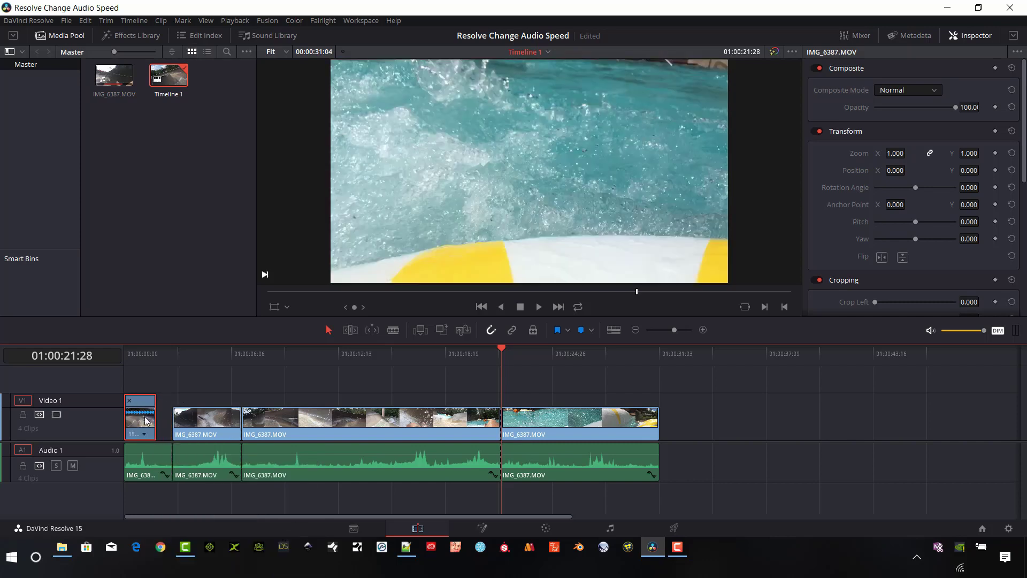
pyautogui.hotkey('ctrl', 'r')
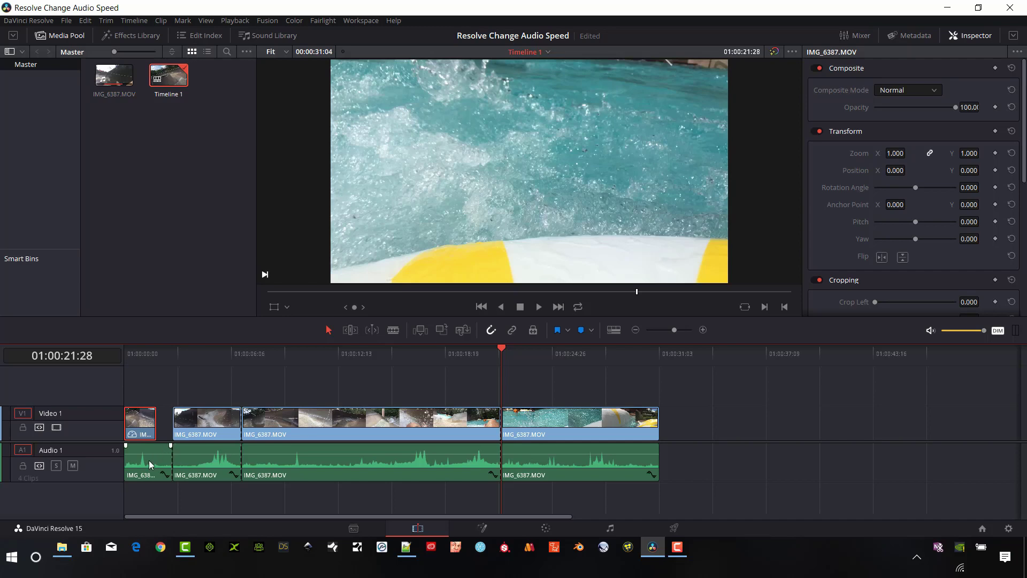
pyautogui.moveTo(165, 355); pyautogui.dragTo(128, 361)
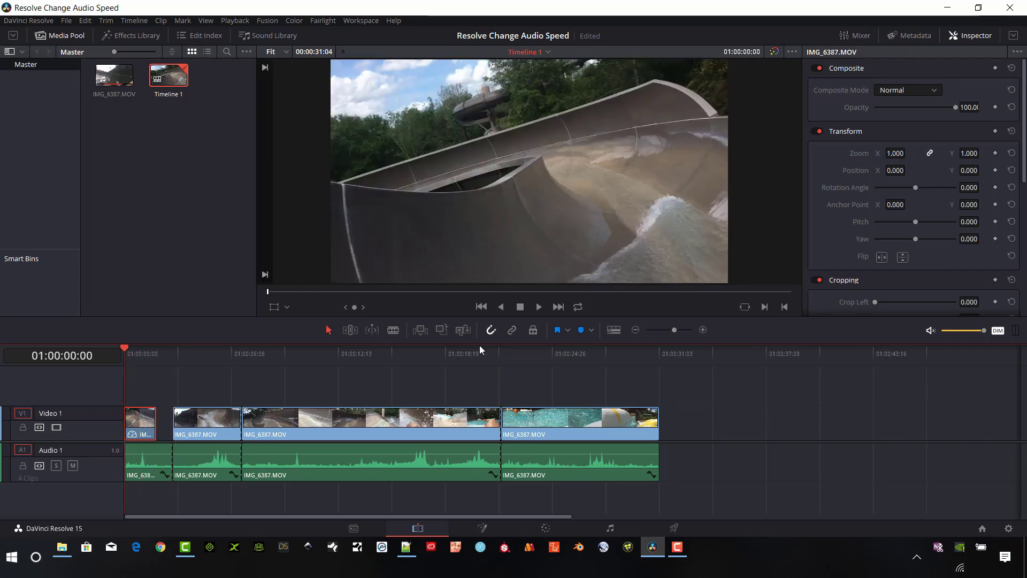
# Replay the timeline opening from the start, then select the first audio clip on Audio 1
pyautogui.click(538, 307)
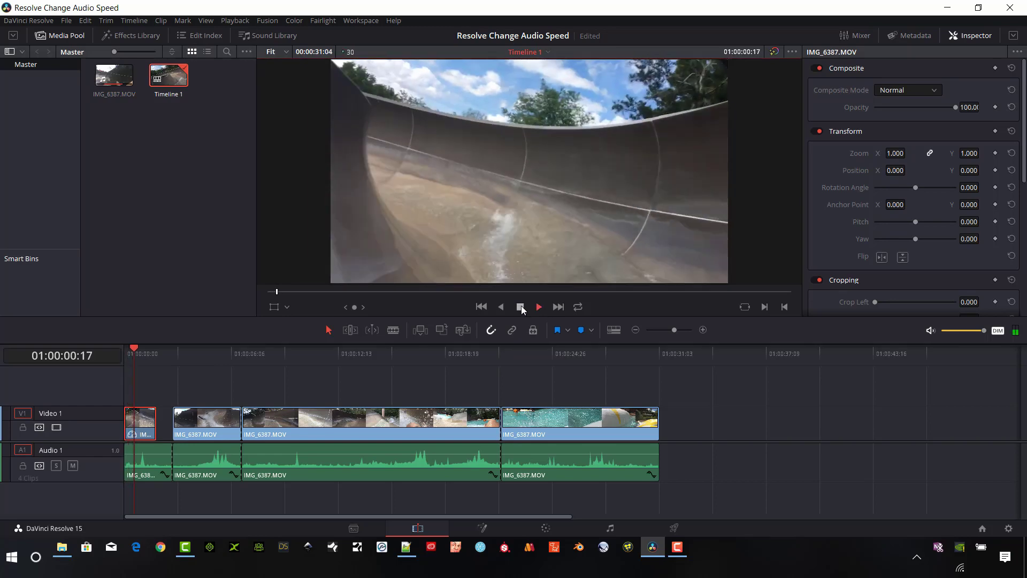
pyautogui.click(522, 309)
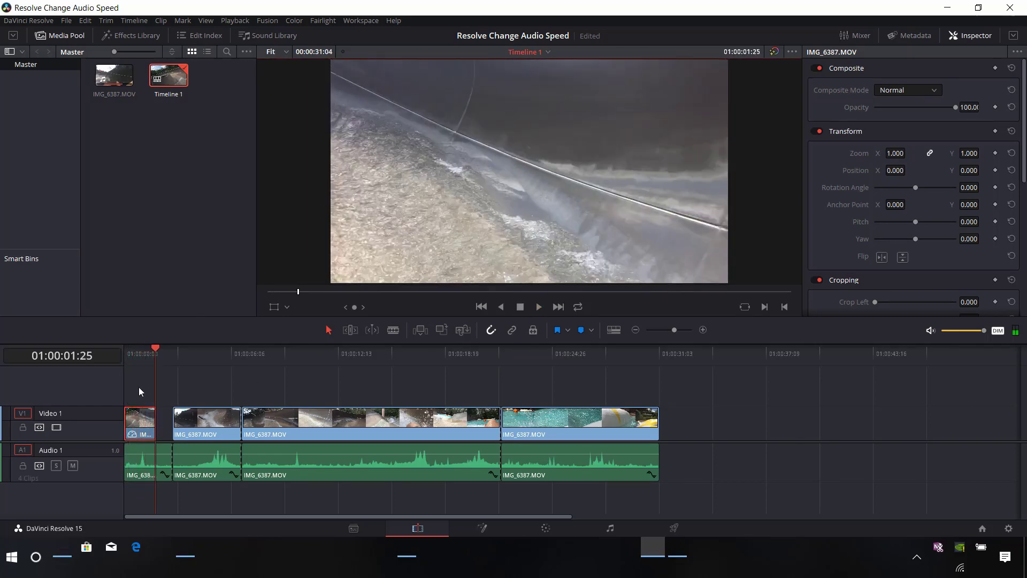
pyautogui.press('Home')
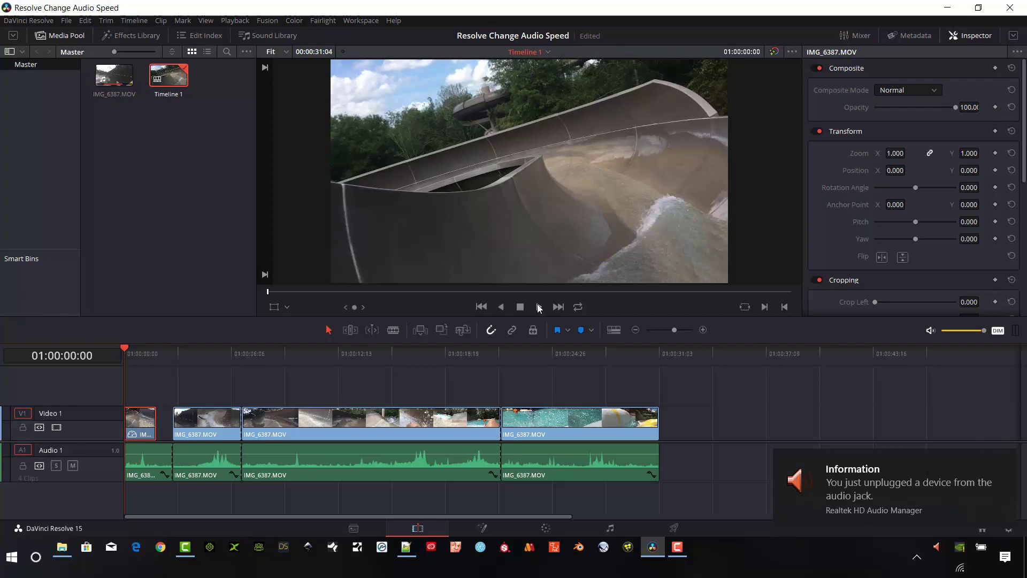
pyautogui.click(538, 307)
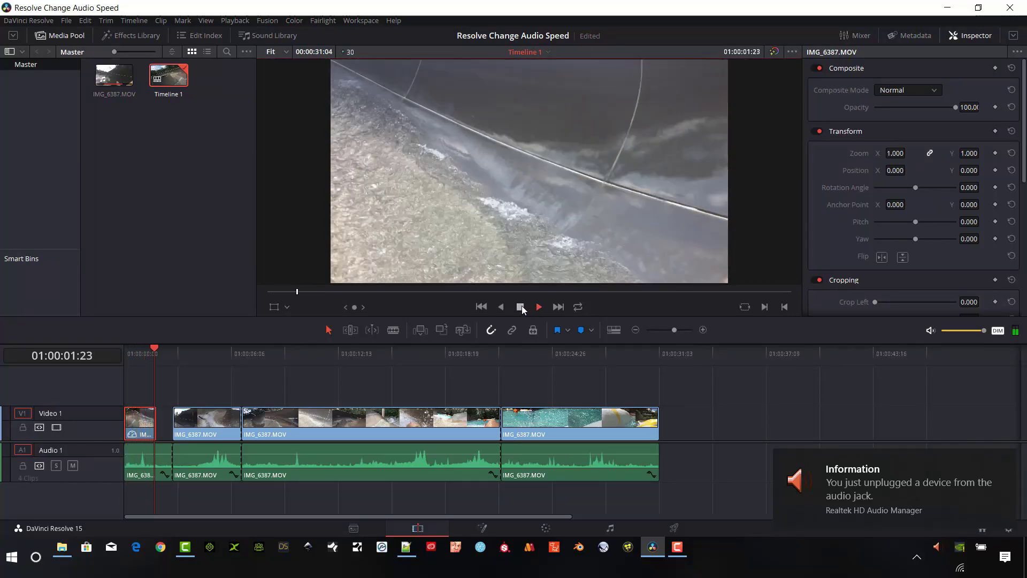
pyautogui.click(522, 306)
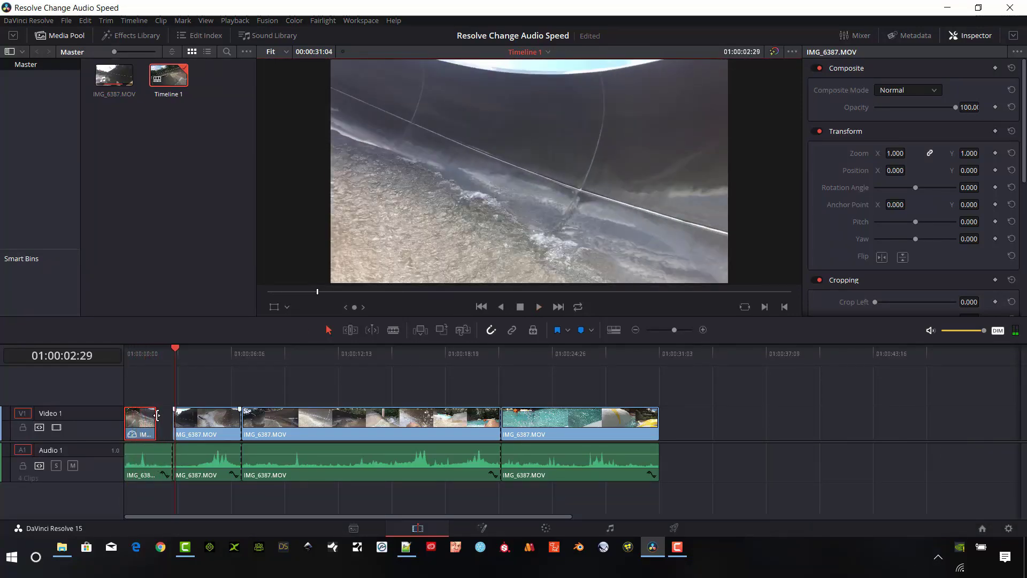
pyautogui.click(148, 454)
pyautogui.click(155, 459)
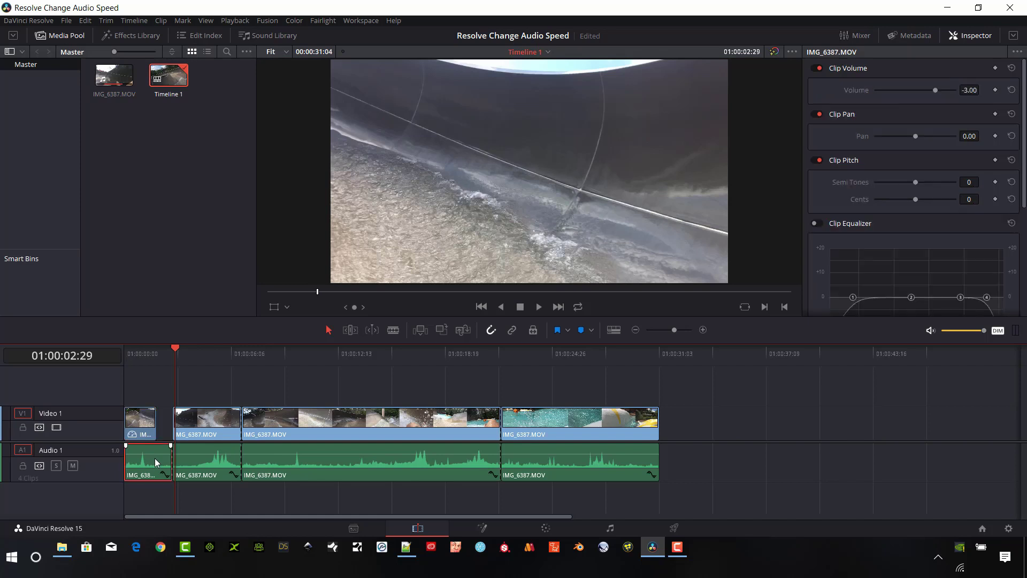
# Set the first audio clip's speed to 150% via Change Clip Speed
pyautogui.rightClick(155, 458)
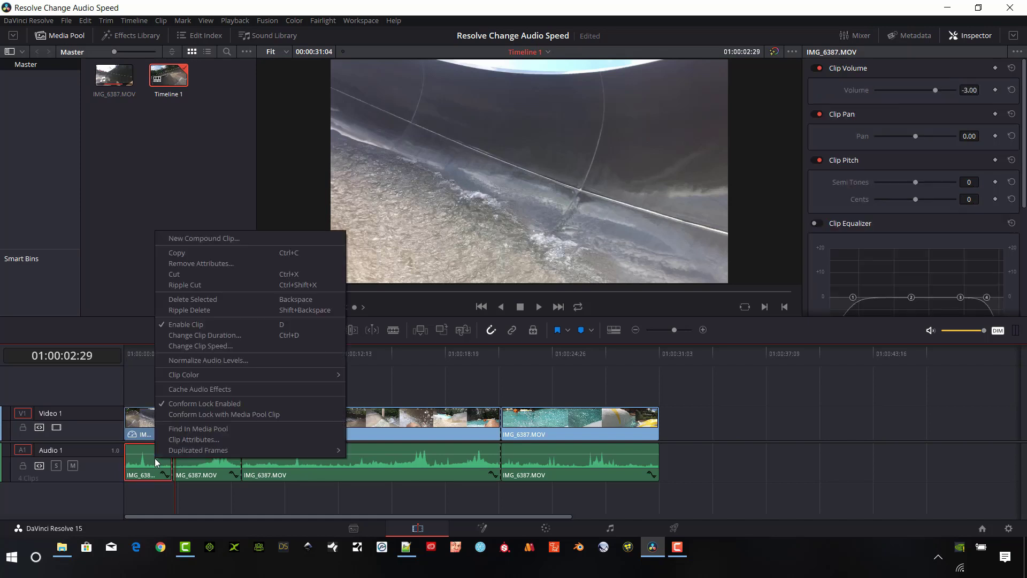
pyautogui.click(258, 345)
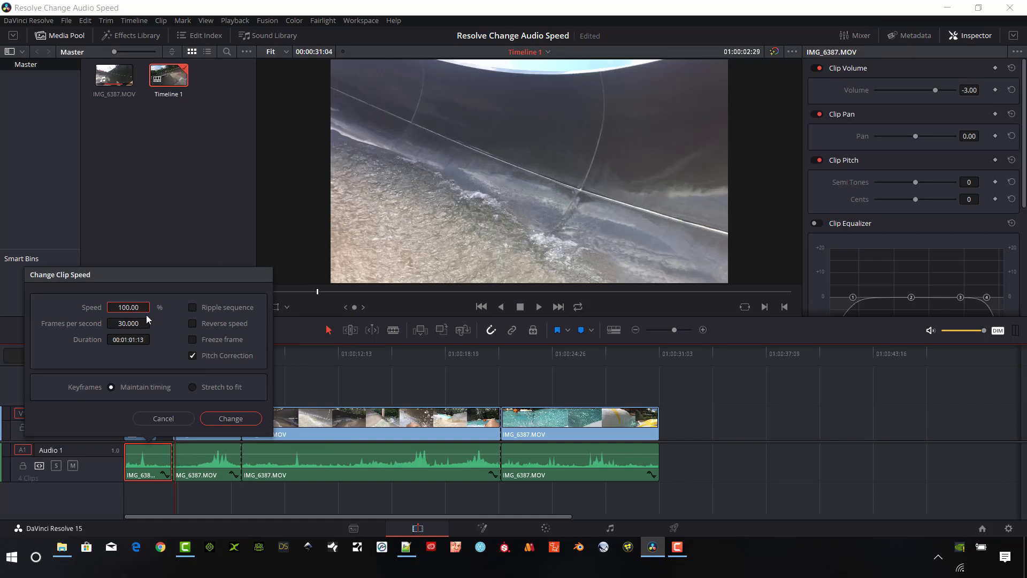
pyautogui.write('150')
pyautogui.press('Return')
# Play back the timeline opening, then reopen Change Clip Speed and cancel without changes
pyautogui.moveTo(172, 348); pyautogui.dragTo(127, 352)
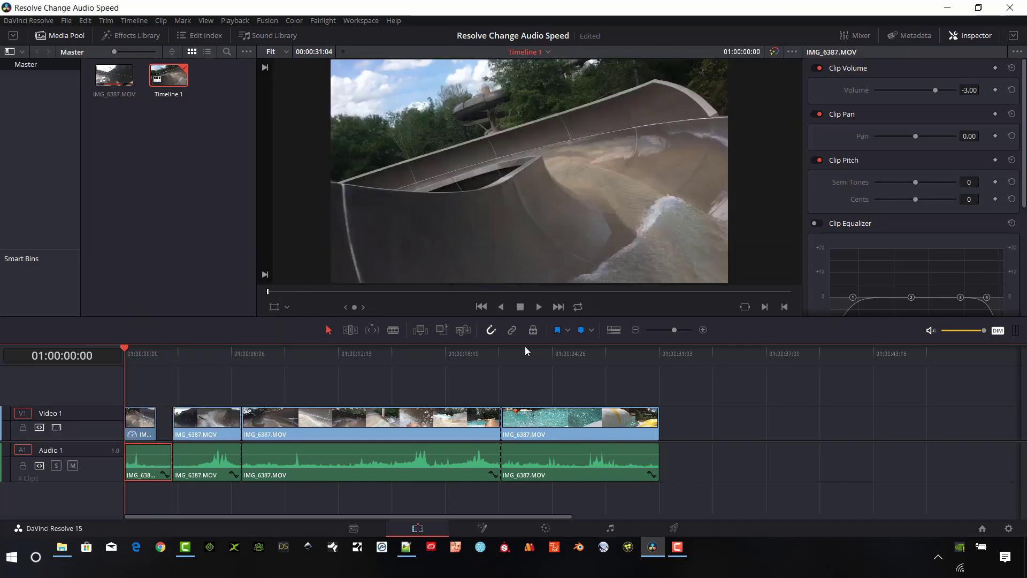
pyautogui.click(538, 307)
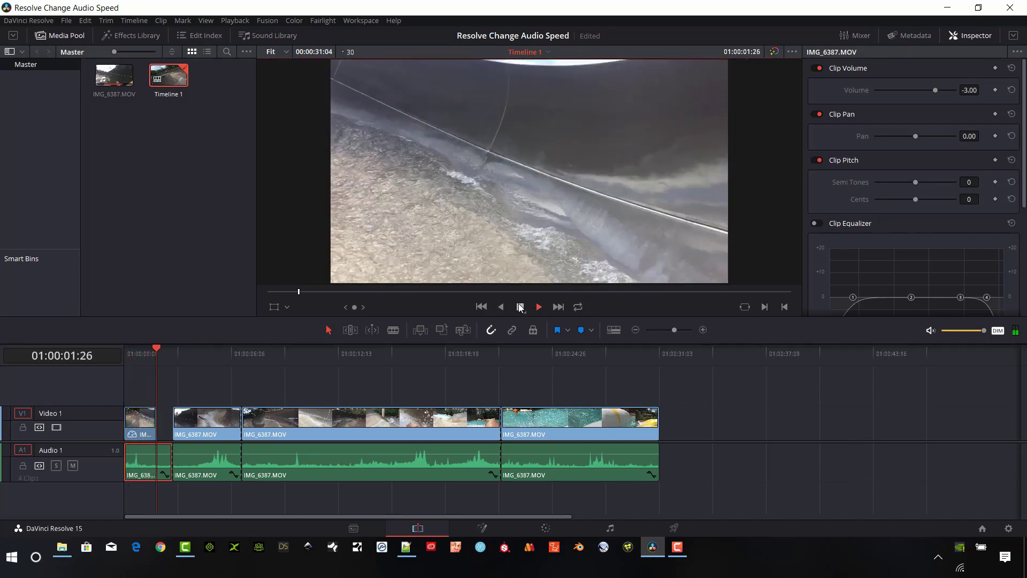
pyautogui.click(520, 306)
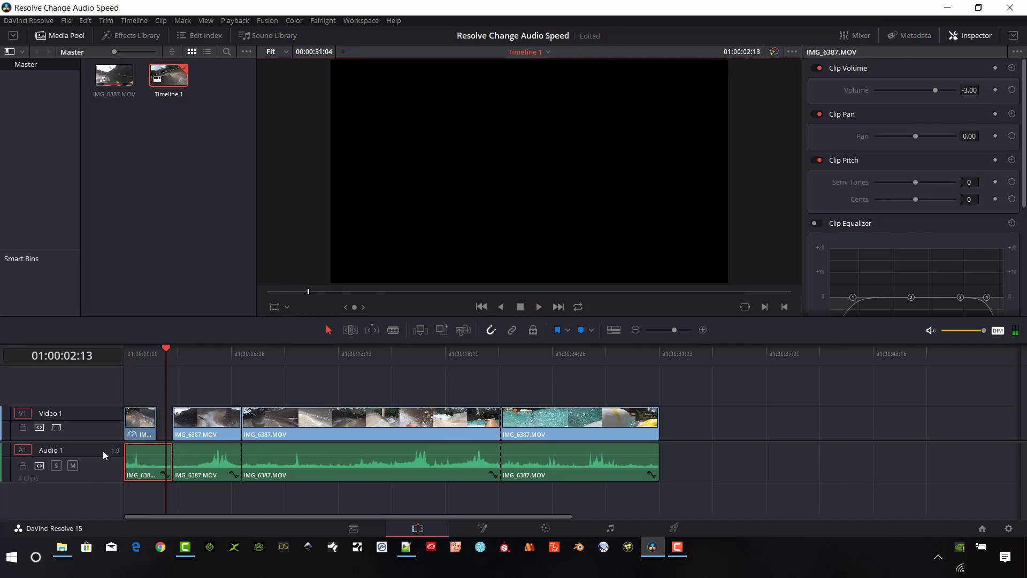
pyautogui.rightClick(152, 461)
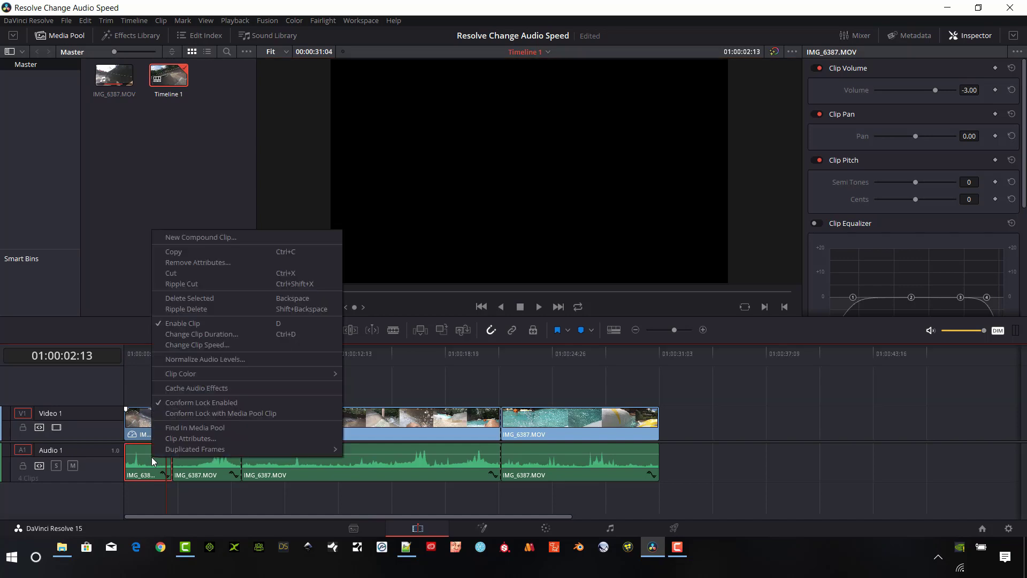
pyautogui.click(226, 345)
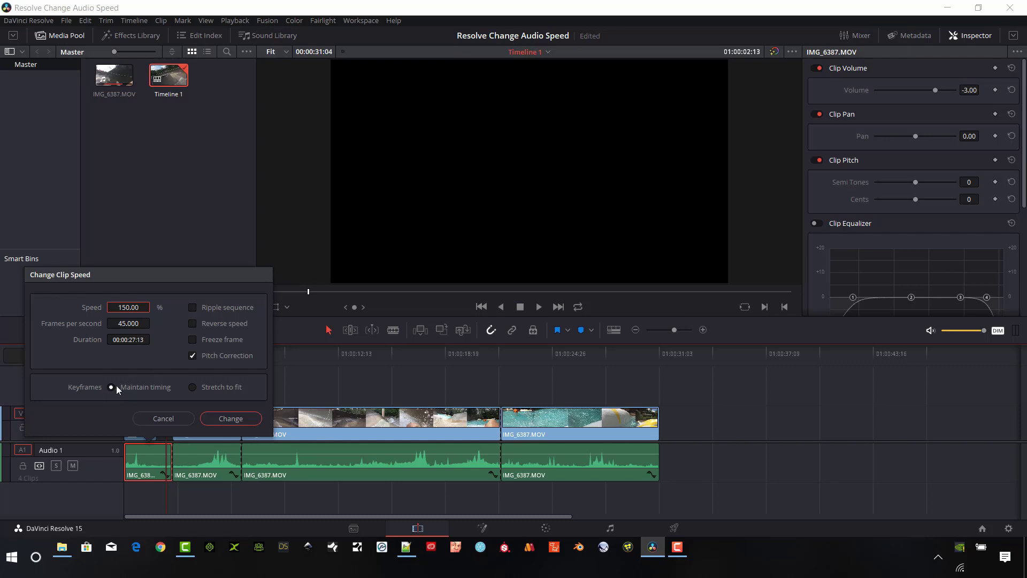
pyautogui.click(161, 418)
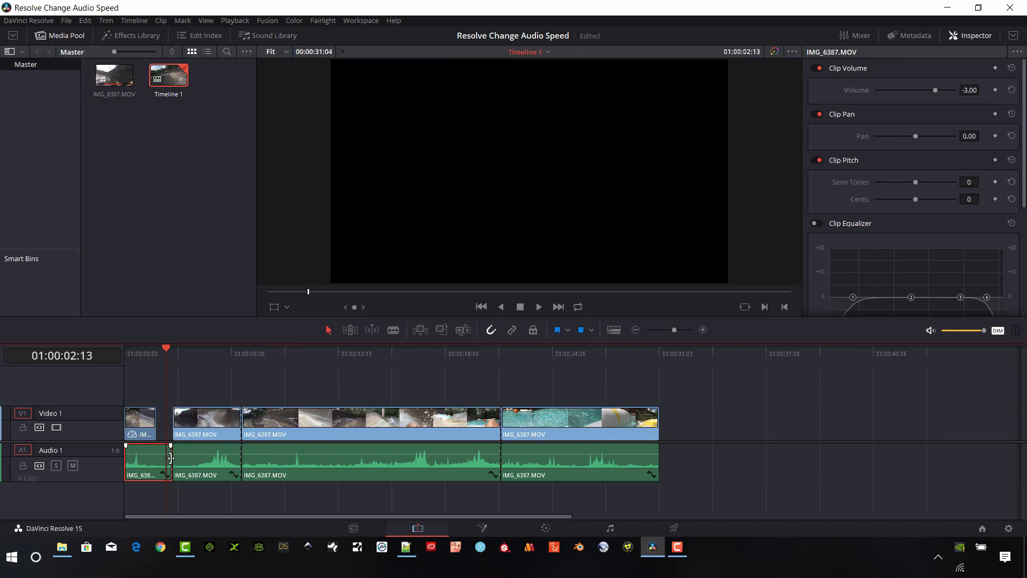
# Trim the first audio clip to end with its video, play it back, and select the later clips
pyautogui.moveTo(170, 457); pyautogui.dragTo(155, 460)
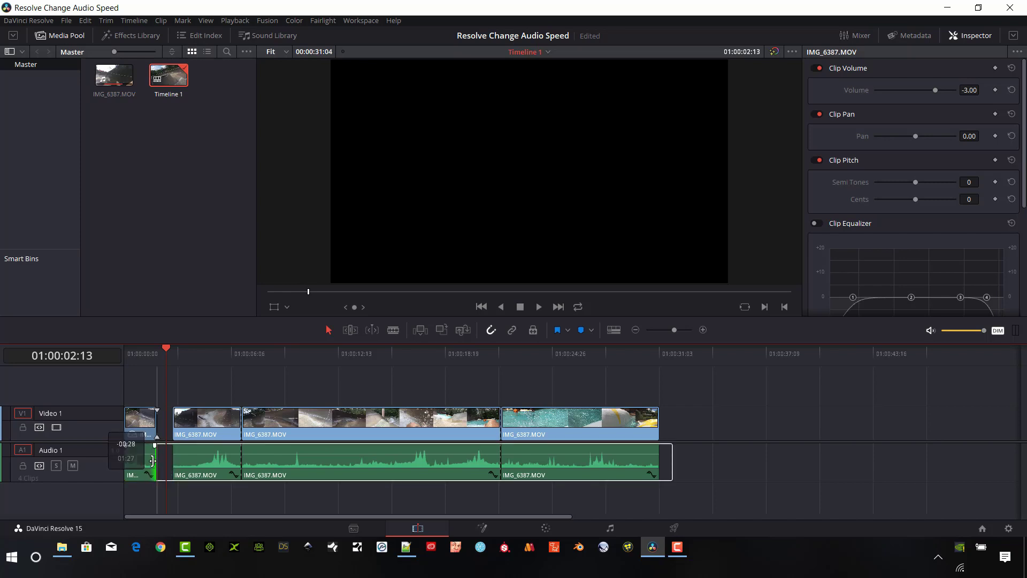
pyautogui.moveTo(152, 460); pyautogui.dragTo(153, 460)
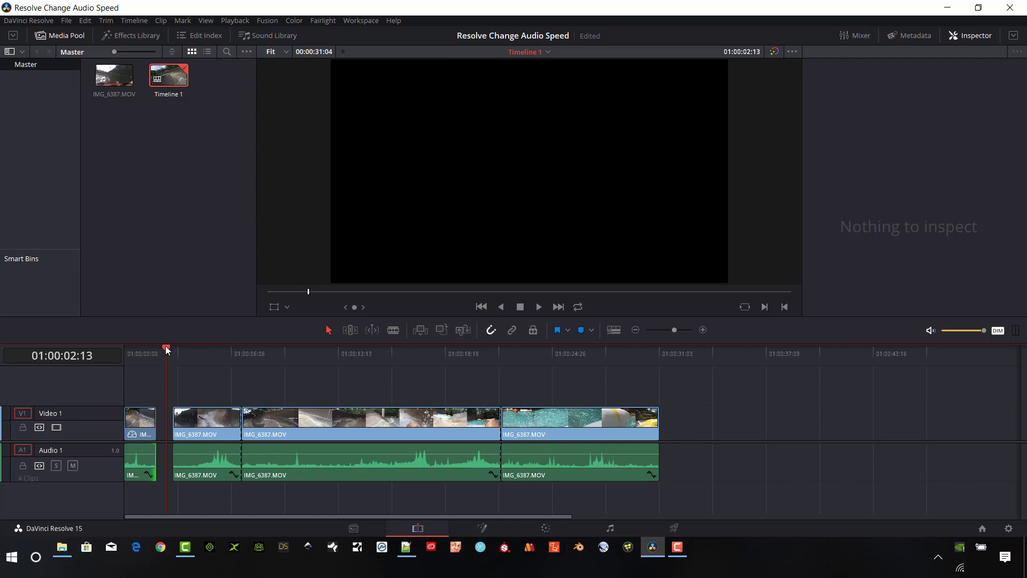
pyautogui.moveTo(165, 346); pyautogui.dragTo(130, 358)
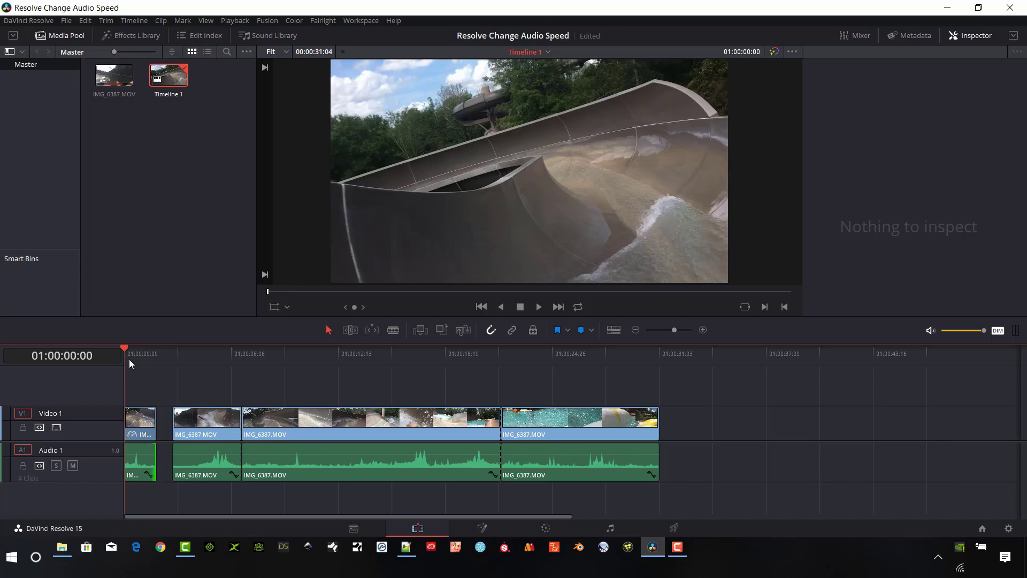
pyautogui.click(538, 306)
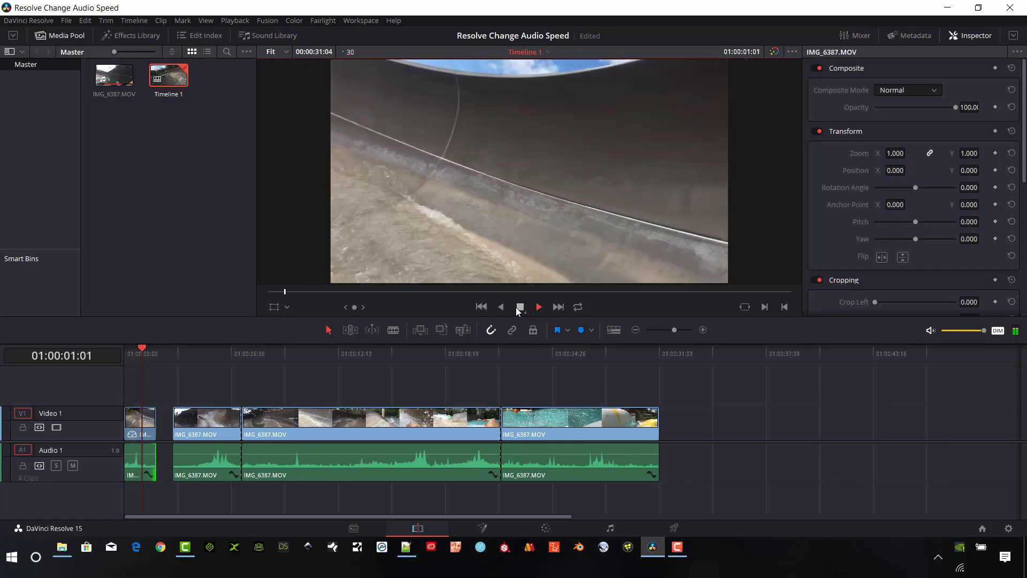
pyautogui.click(521, 309)
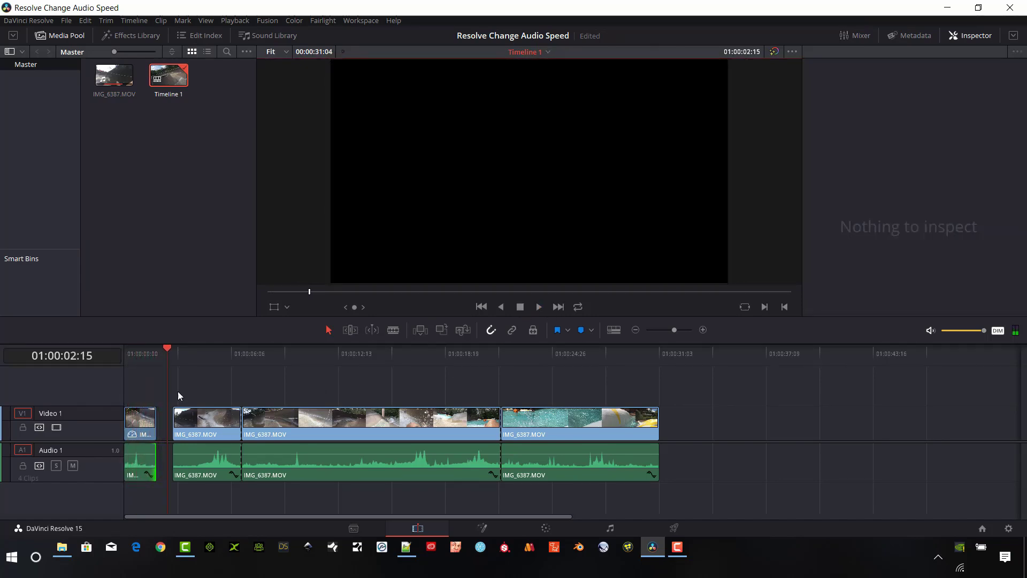
pyautogui.moveTo(167, 348); pyautogui.dragTo(830, 408)
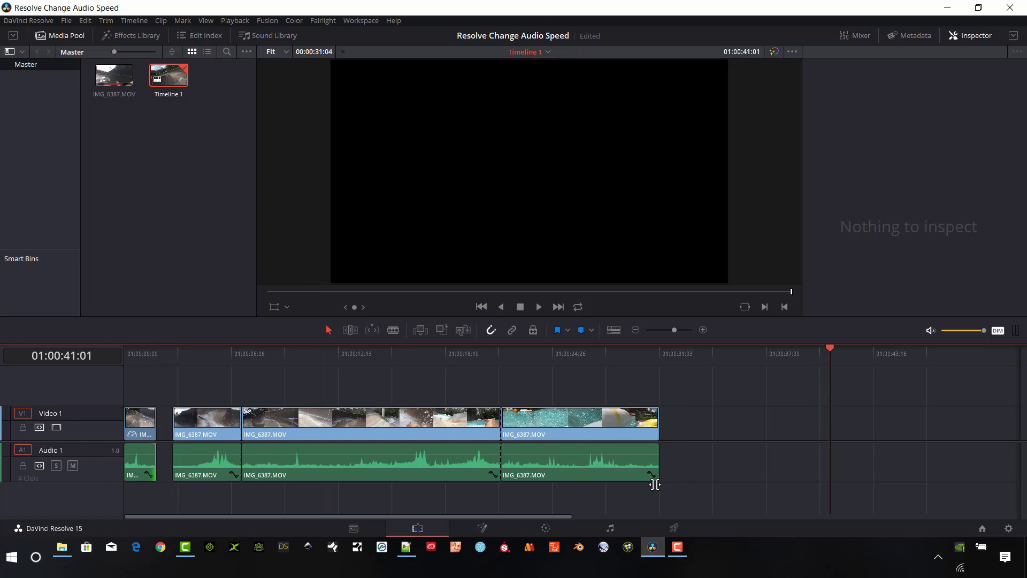
pyautogui.moveTo(681, 492); pyautogui.dragTo(210, 423)
# Reposition the later clips and slow the second video clip to 10% speed
pyautogui.moveTo(698, 497); pyautogui.dragTo(665, 432)
pyautogui.click(194, 436)
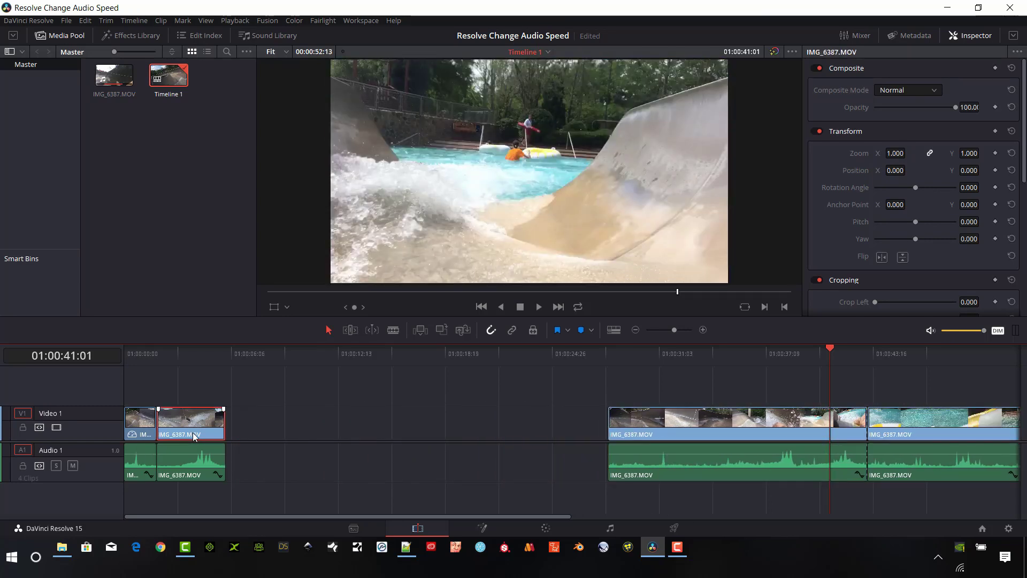
pyautogui.hotkey('ctrl', 'r')
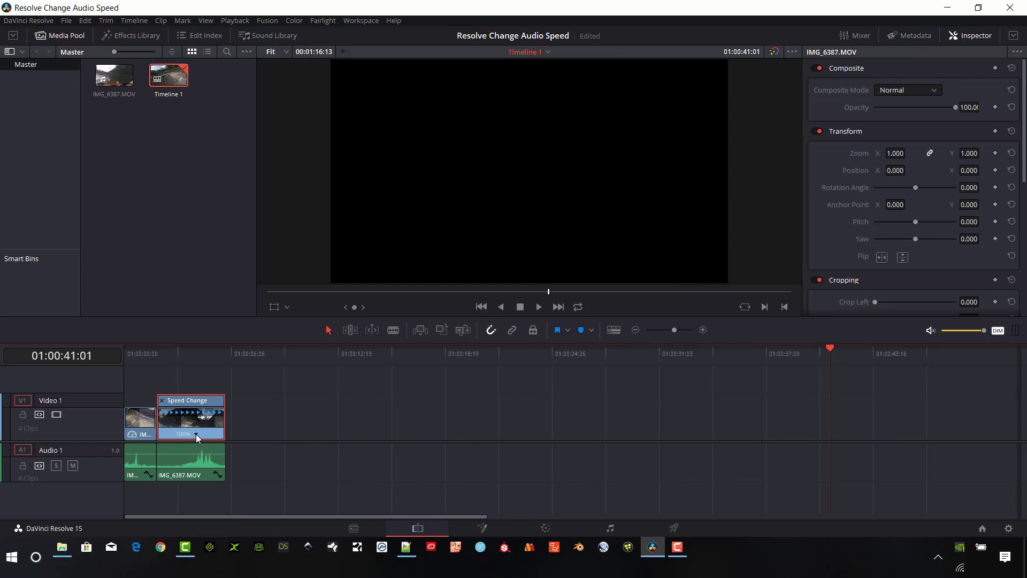
pyautogui.click(196, 434)
pyautogui.moveTo(241, 476)
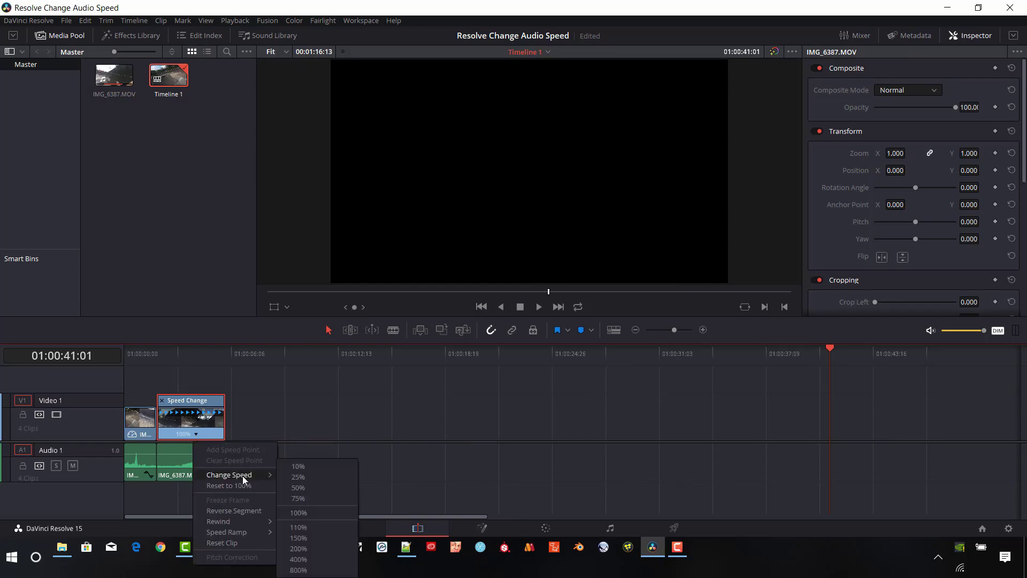
pyautogui.click(305, 468)
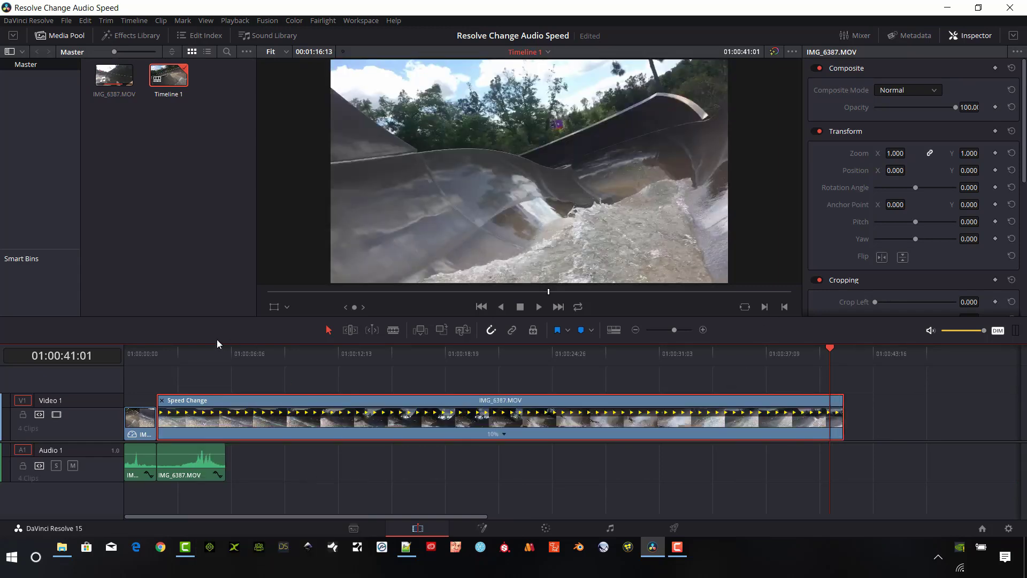
# Preview the slowed second clip from its start
pyautogui.click(161, 352)
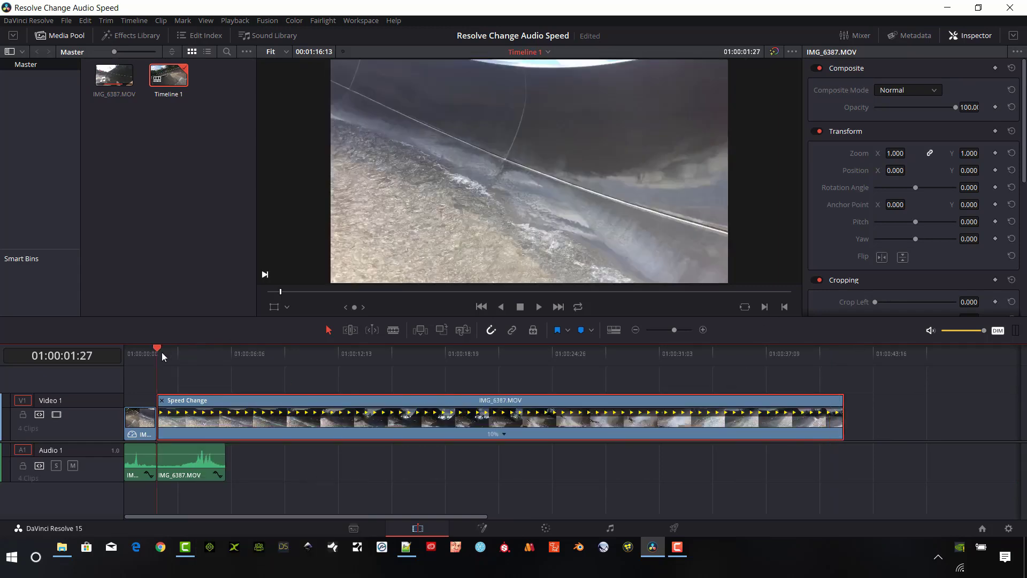
pyautogui.click(539, 306)
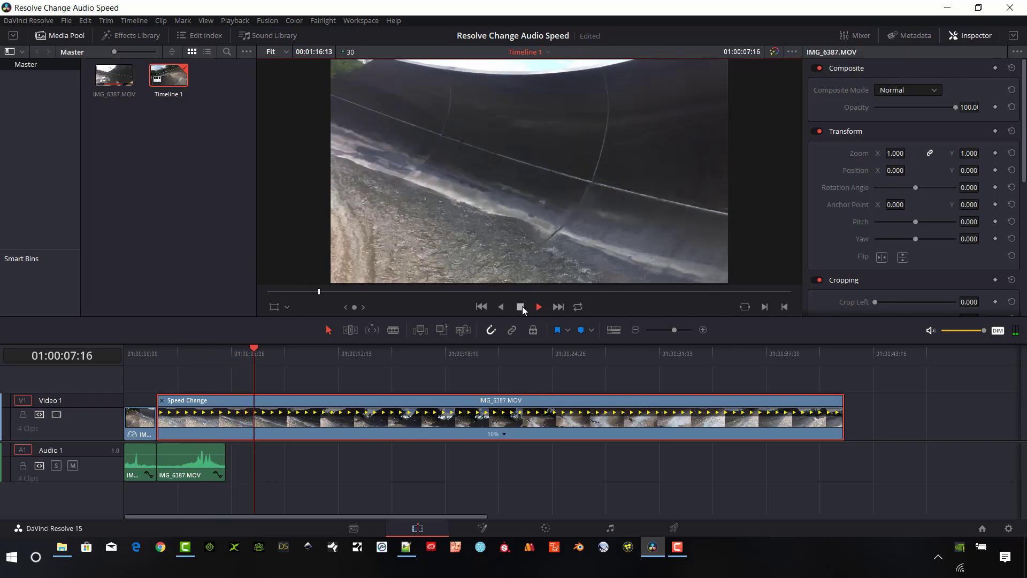
pyautogui.click(521, 307)
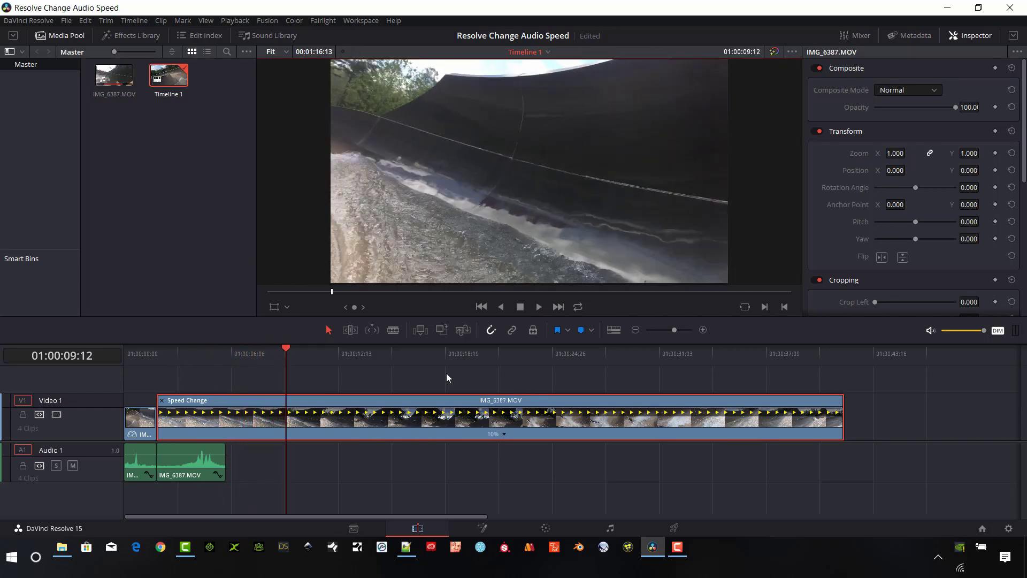
# Enter a 10% speed in Change Clip Speed for the middle clip
pyautogui.click(196, 470)
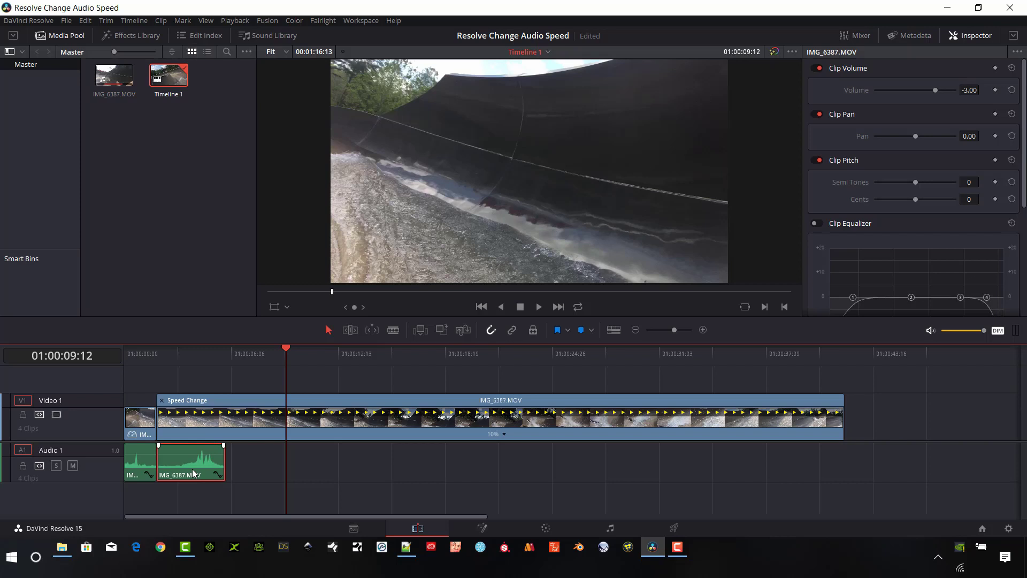
pyautogui.rightClick(197, 461)
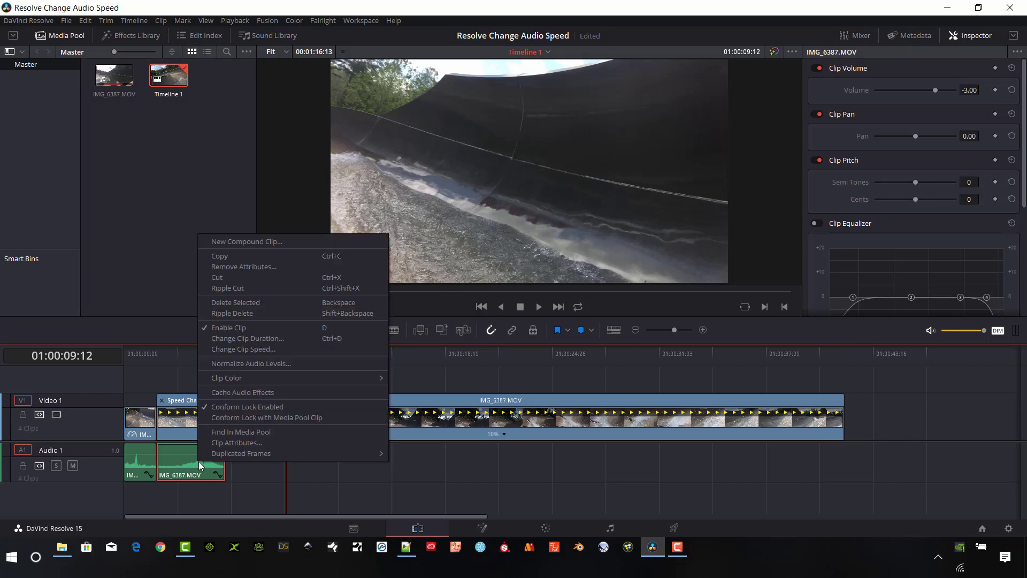
pyautogui.click(265, 349)
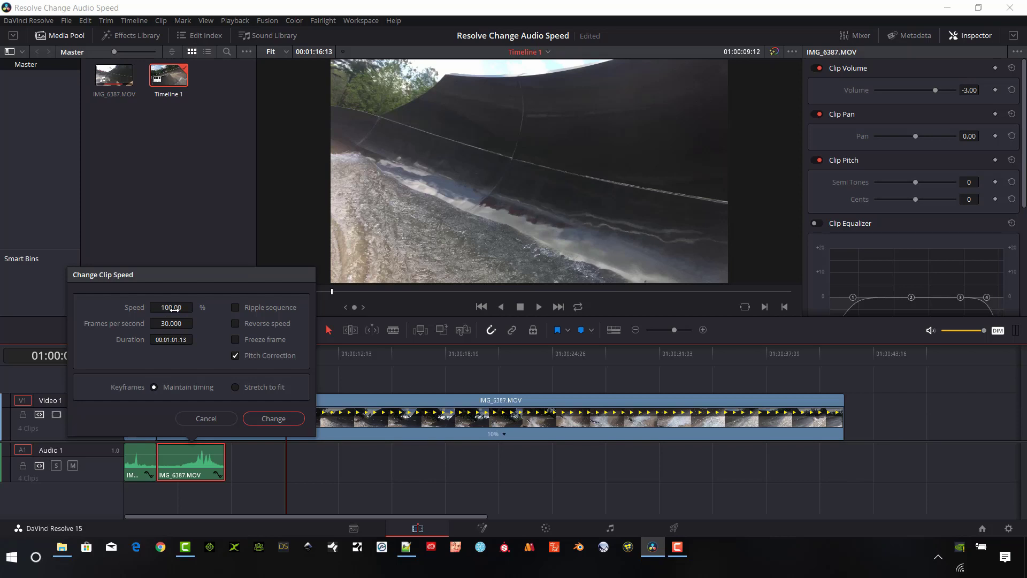
pyautogui.click(174, 309)
pyautogui.write('10')
pyautogui.press('Return')
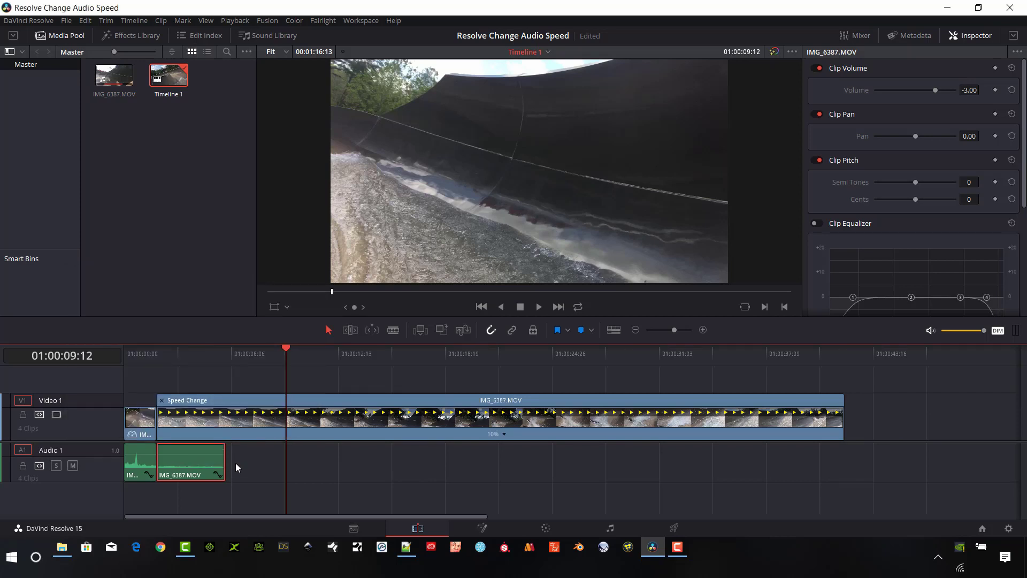
# Extend the middle audio clip to the end of the slowed video and preview it
pyautogui.moveTo(224, 458); pyautogui.dragTo(839, 467)
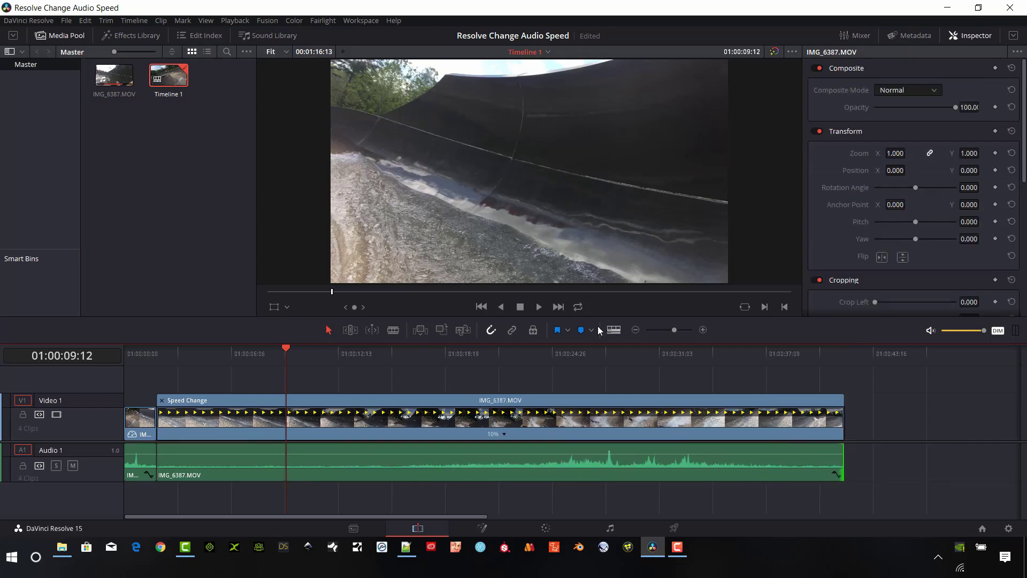
pyautogui.moveTo(290, 351); pyautogui.dragTo(160, 363)
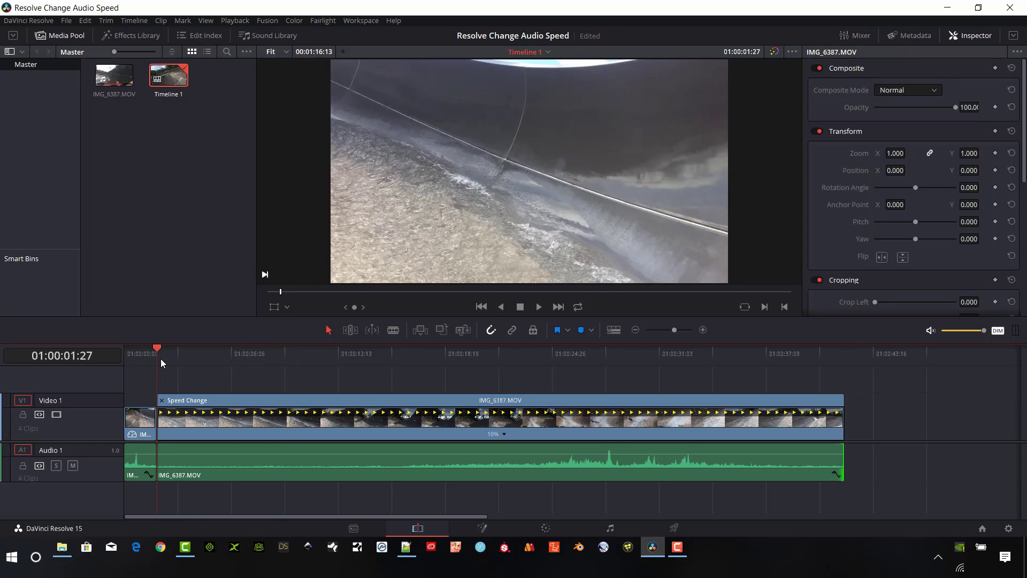
pyautogui.click(539, 307)
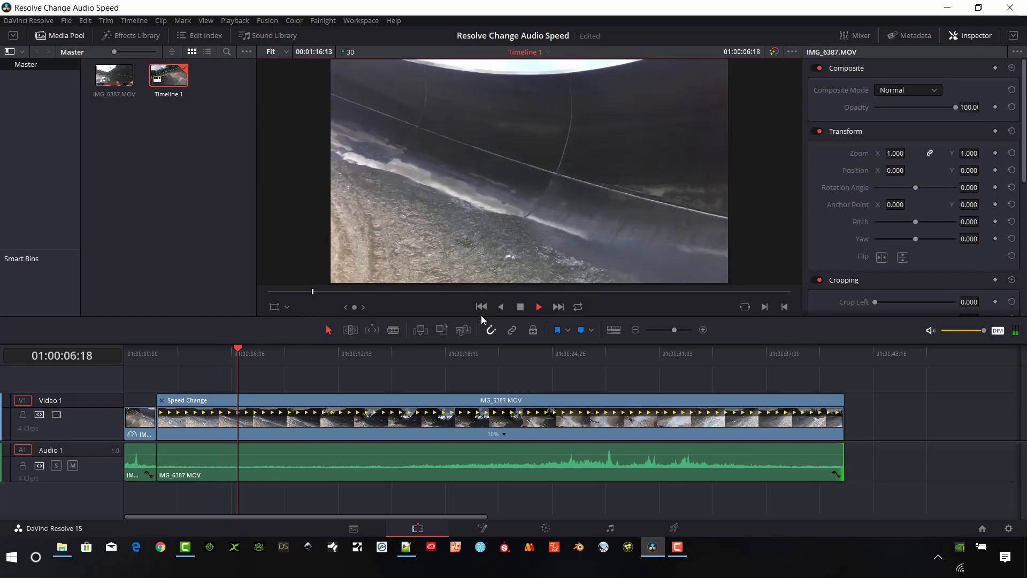
pyautogui.click(520, 306)
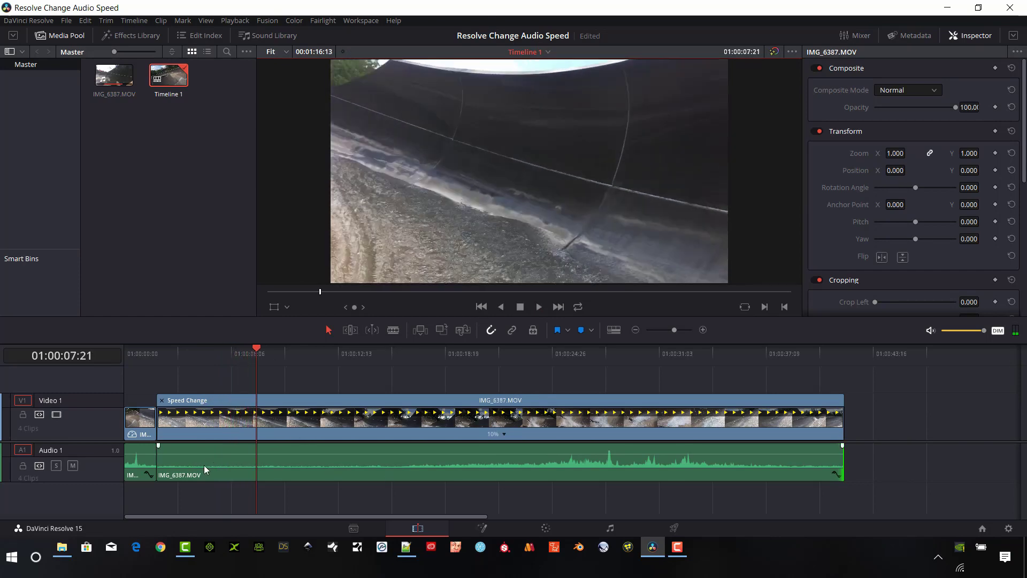
pyautogui.click(228, 457)
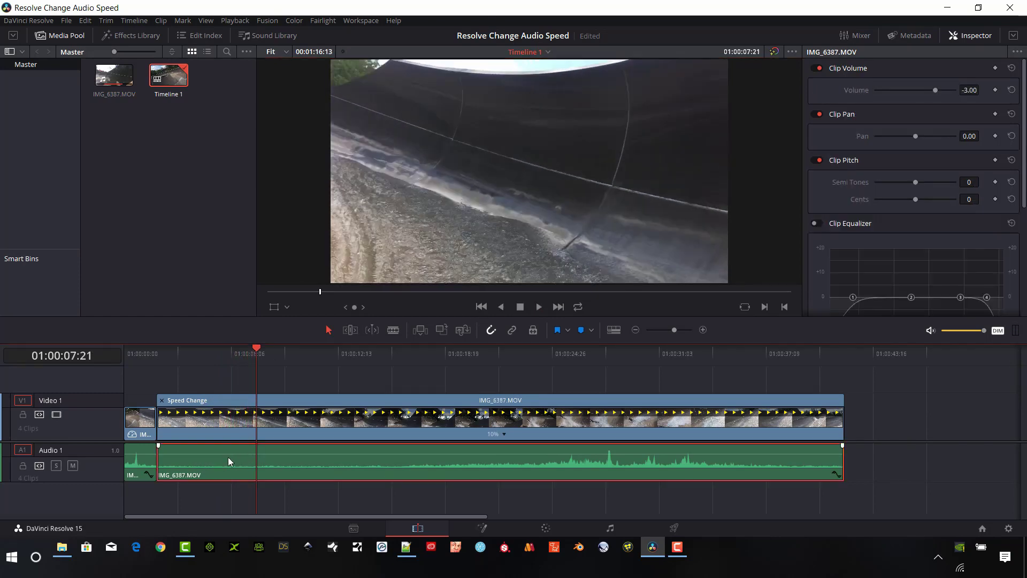
# Change the middle audio clip's speed to 10% through Change Clip Speed
pyautogui.rightClick(228, 457)
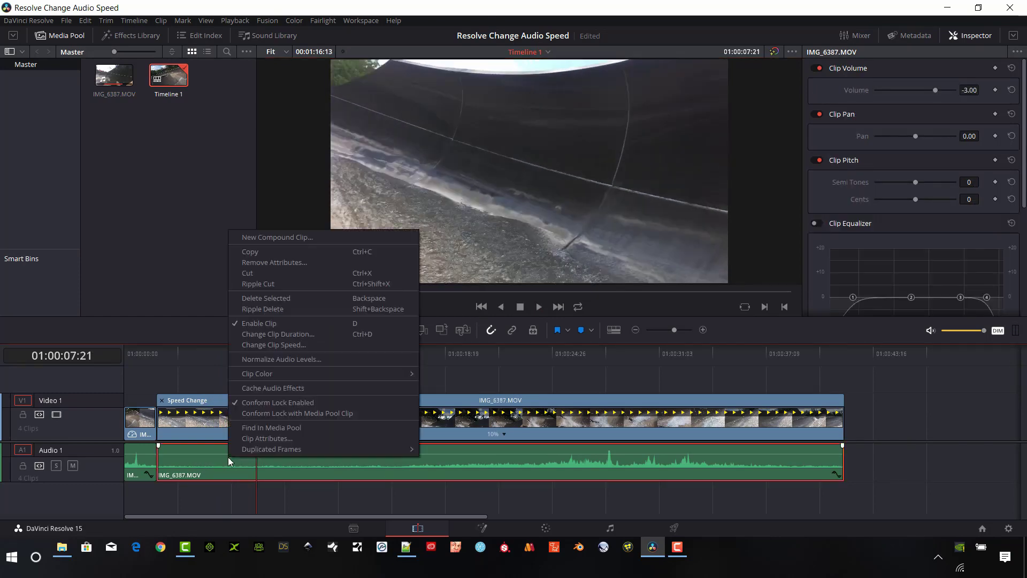
pyautogui.click(288, 345)
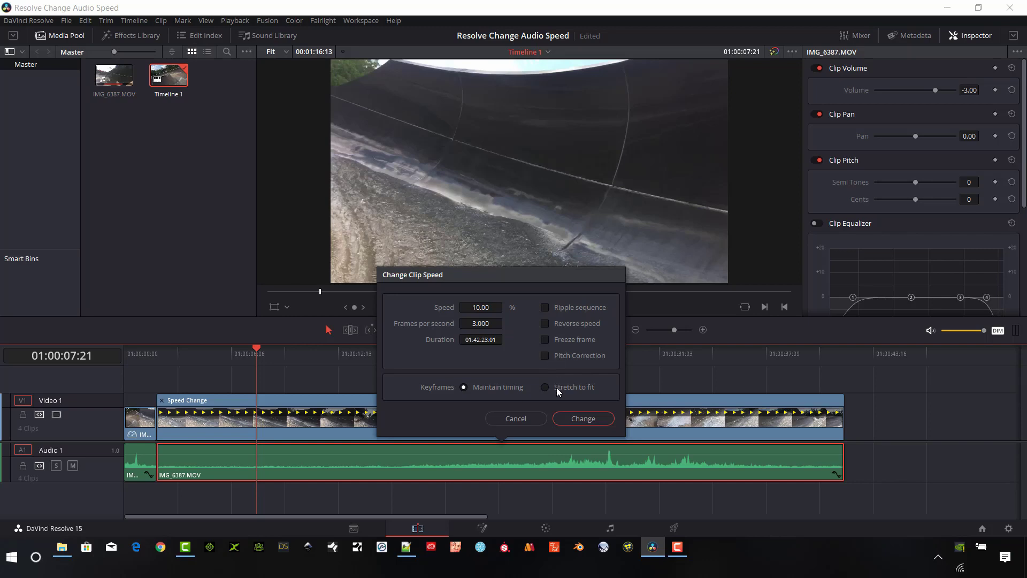
pyautogui.click(585, 420)
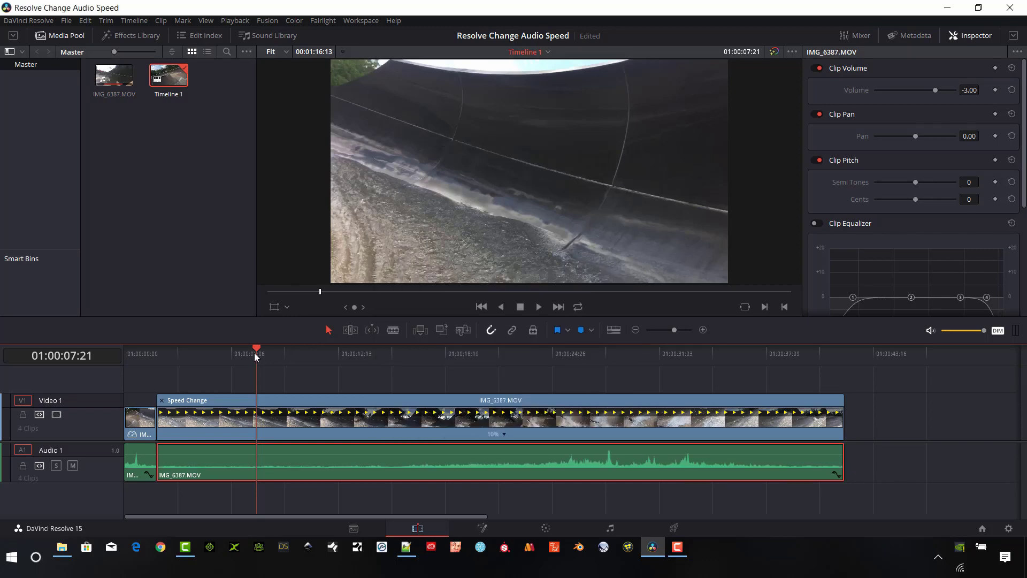
# Play the slowed clip with its audio from the start, then skip ahead to a later part
pyautogui.moveTo(255, 351); pyautogui.dragTo(163, 366)
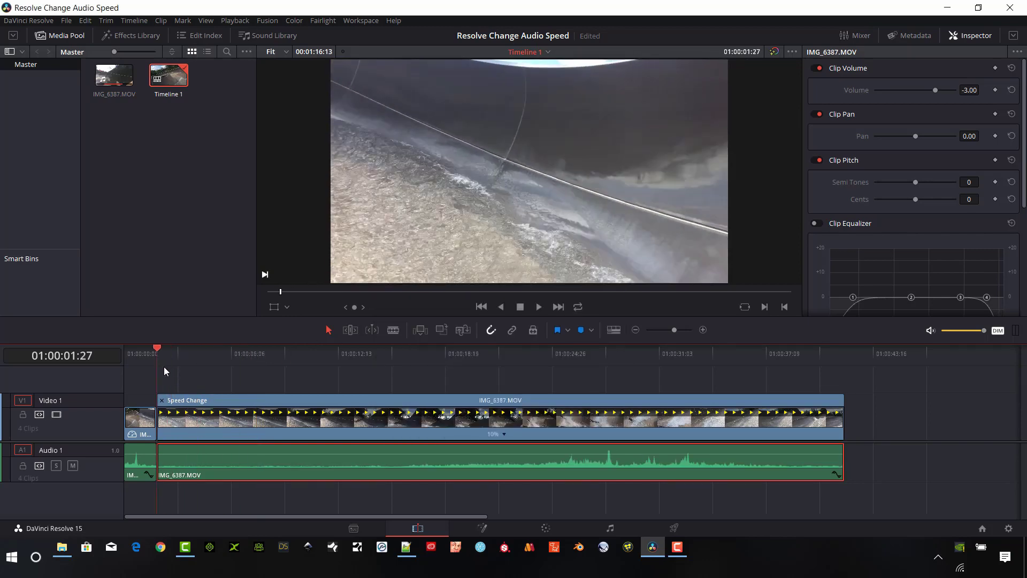
pyautogui.click(538, 307)
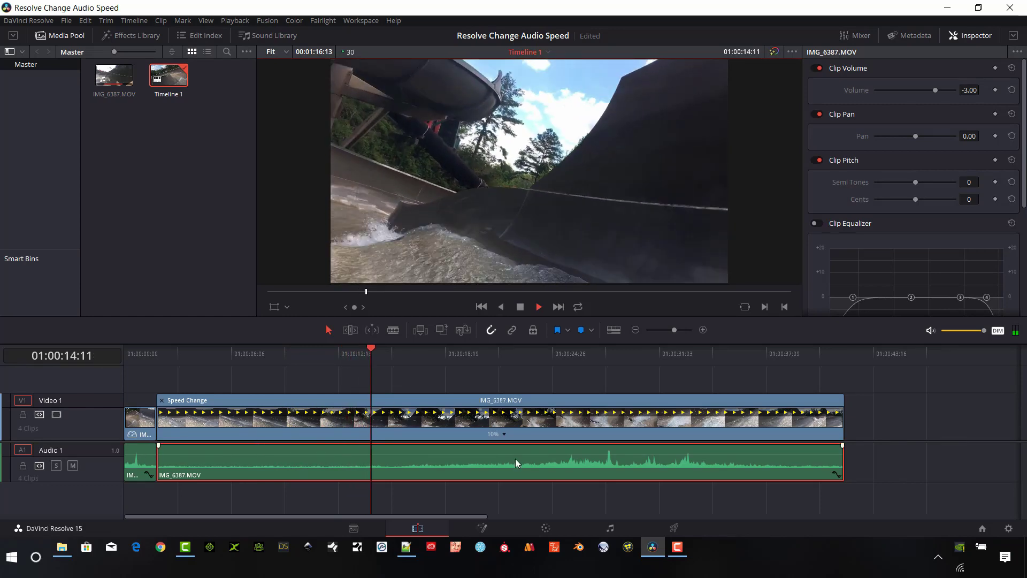
pyautogui.click(517, 351)
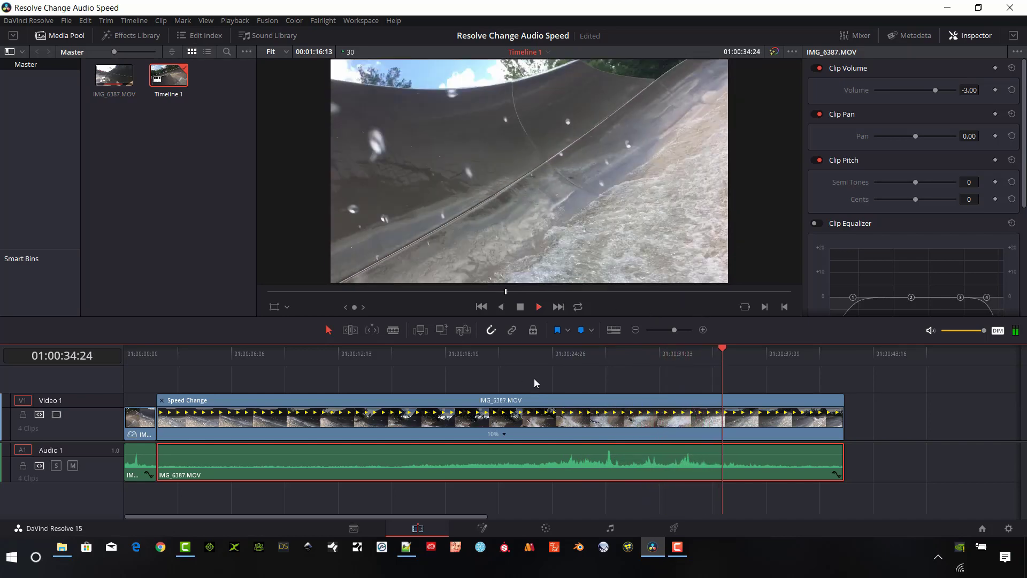
# Stop playback, drag the final video and audio clips left against the slowed clip, and hide the retime bar
pyautogui.click(520, 306)
pyautogui.moveTo(368, 520); pyautogui.dragTo(645, 503)
pyautogui.moveTo(806, 486); pyautogui.dragTo(409, 368)
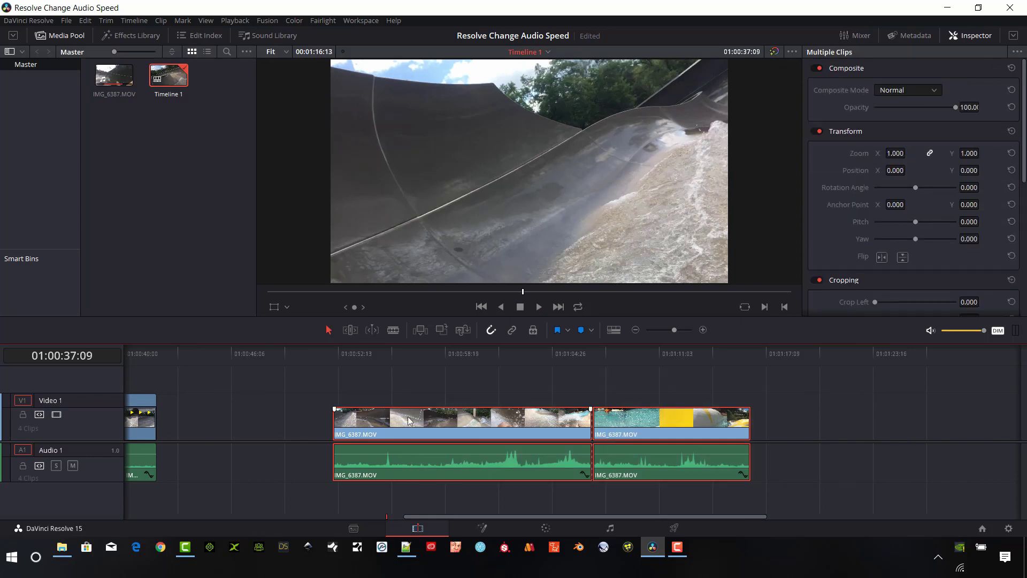
pyautogui.moveTo(399, 443); pyautogui.dragTo(224, 443)
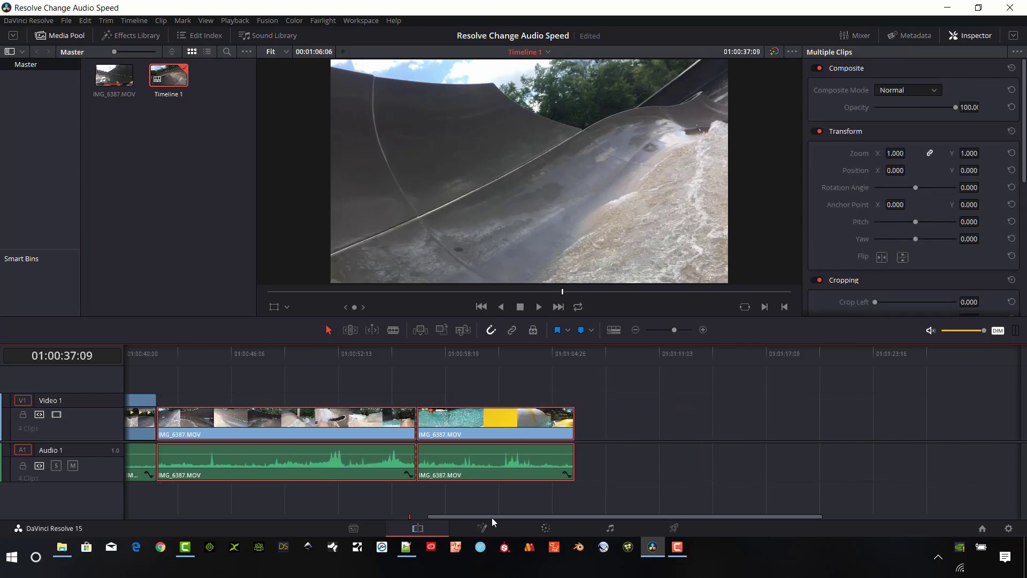
pyautogui.moveTo(489, 515); pyautogui.dragTo(168, 523)
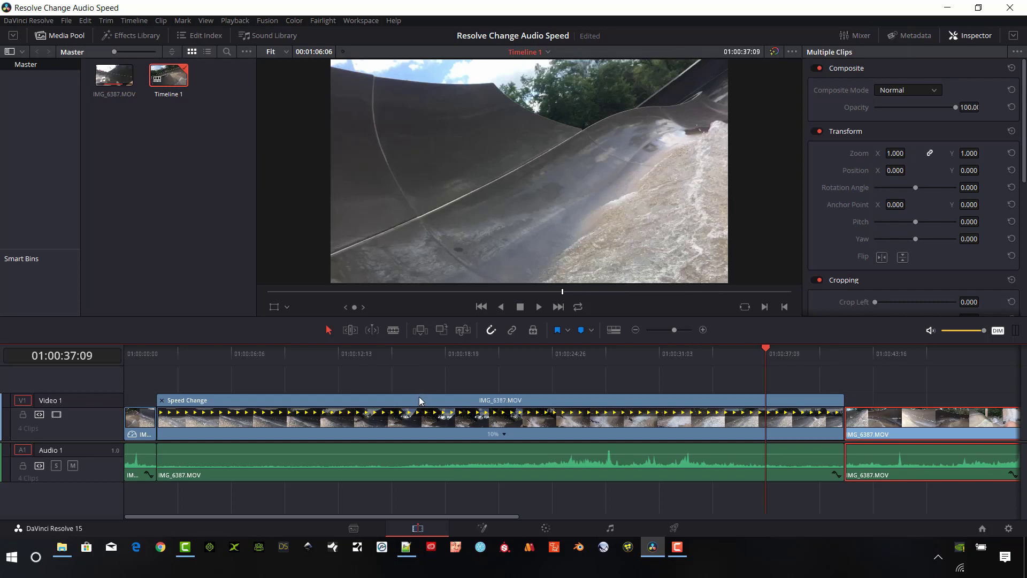
pyautogui.click(161, 400)
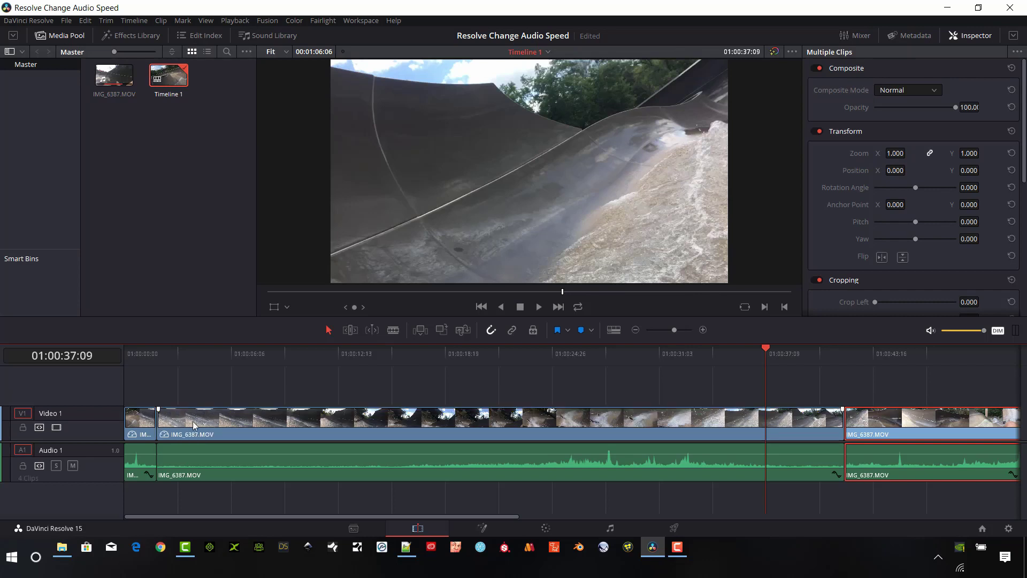
# Reverse the middle audio clip to -10% speed and play it back from the clip start
pyautogui.click(290, 464)
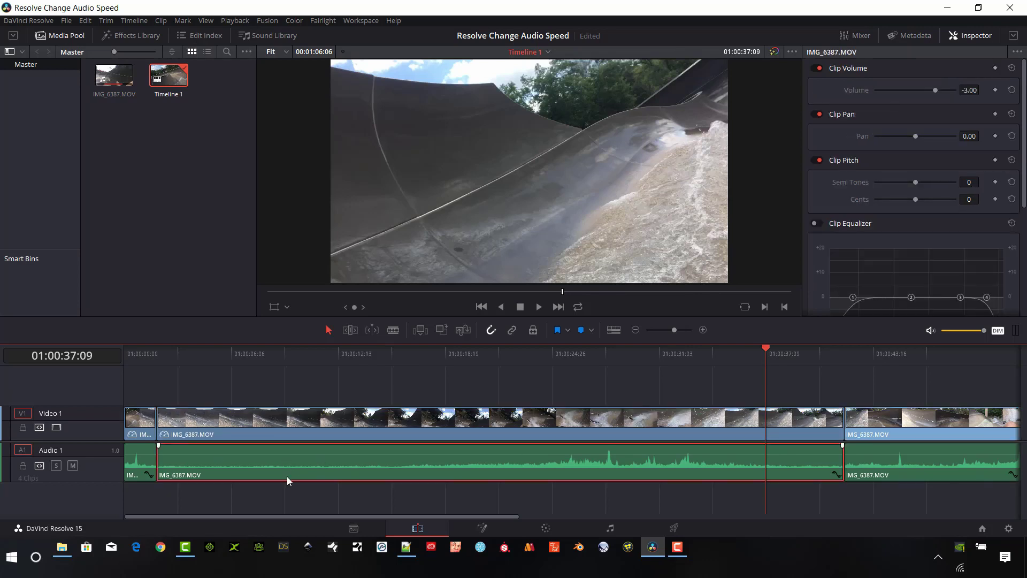
pyautogui.rightClick(307, 465)
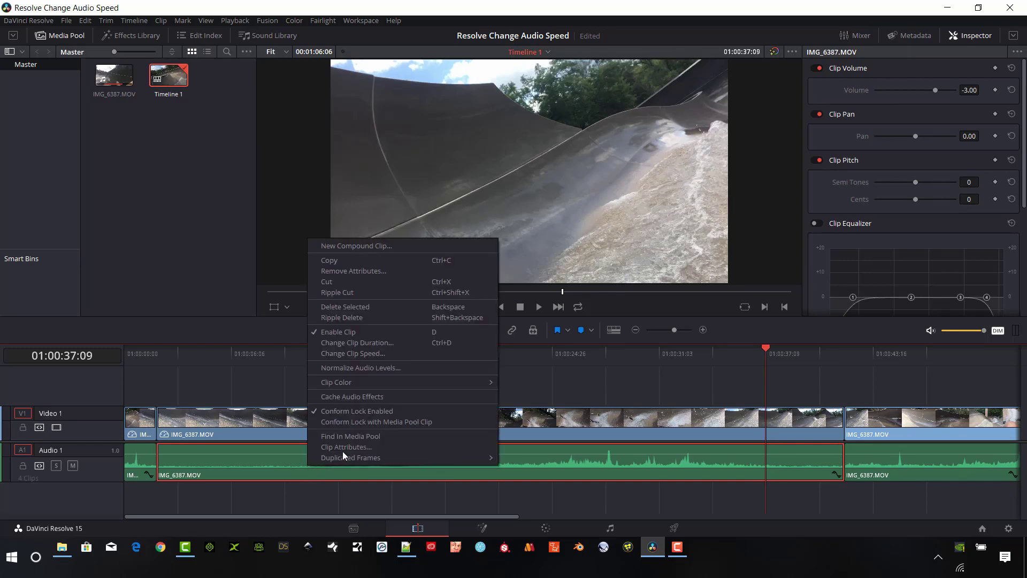
pyautogui.click(382, 353)
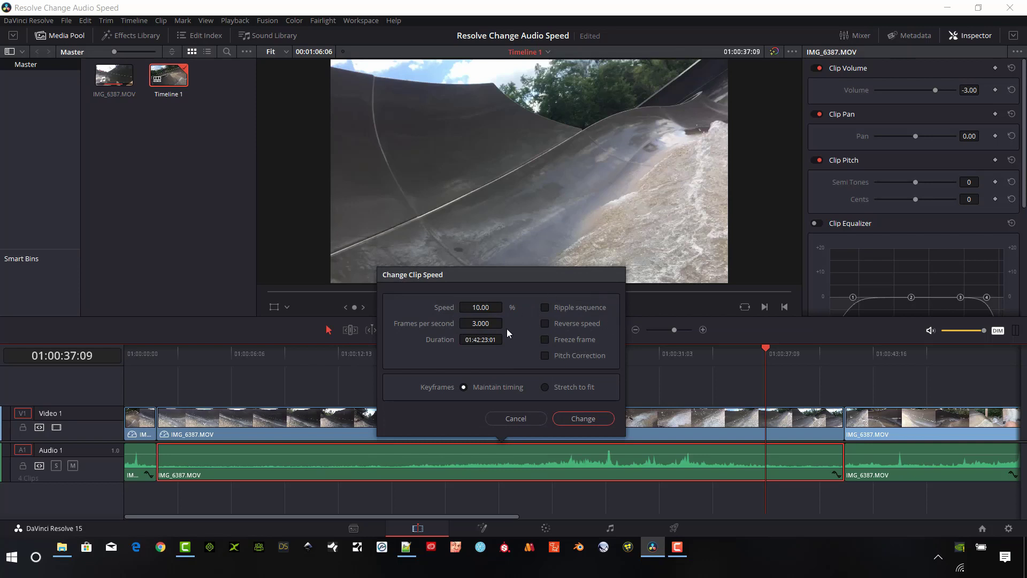
pyautogui.click(546, 324)
pyautogui.click(582, 420)
pyautogui.click(156, 353)
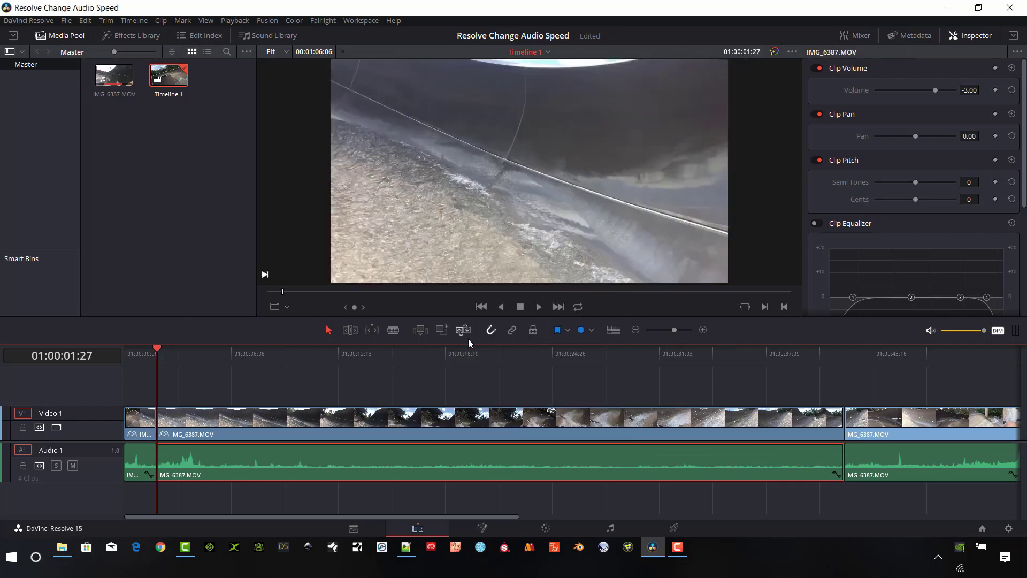
pyautogui.click(539, 306)
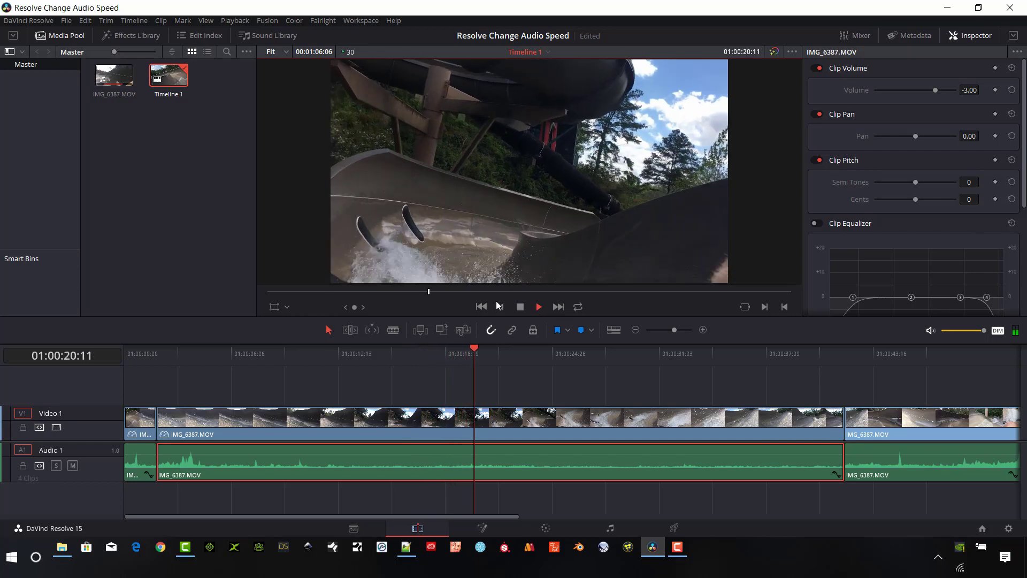
pyautogui.click(523, 308)
pyautogui.moveTo(514, 346); pyautogui.dragTo(205, 353)
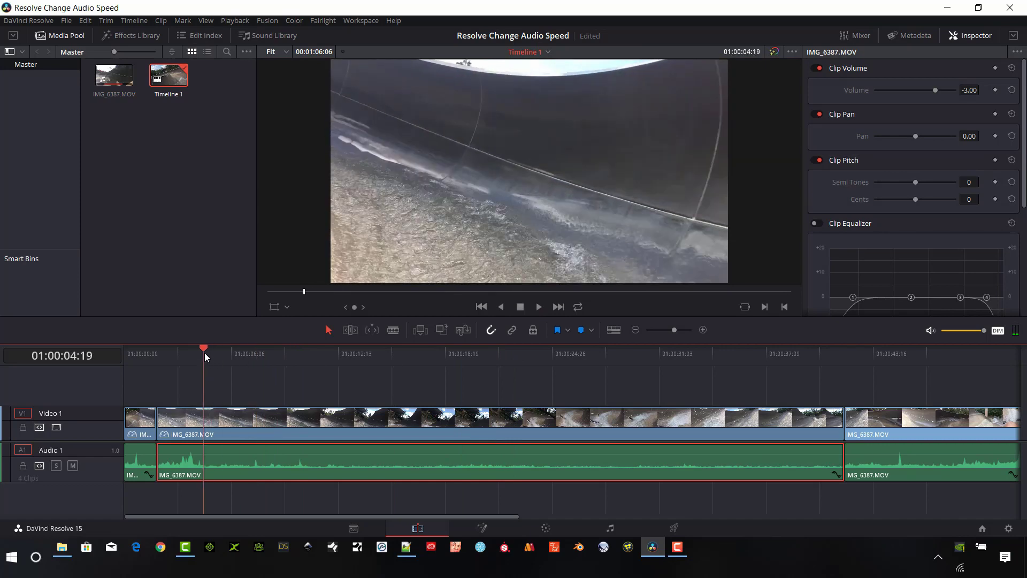
# Set the middle video clip's Retime Process to Frame Blend and Resize Filter to Smoother
pyautogui.click(347, 433)
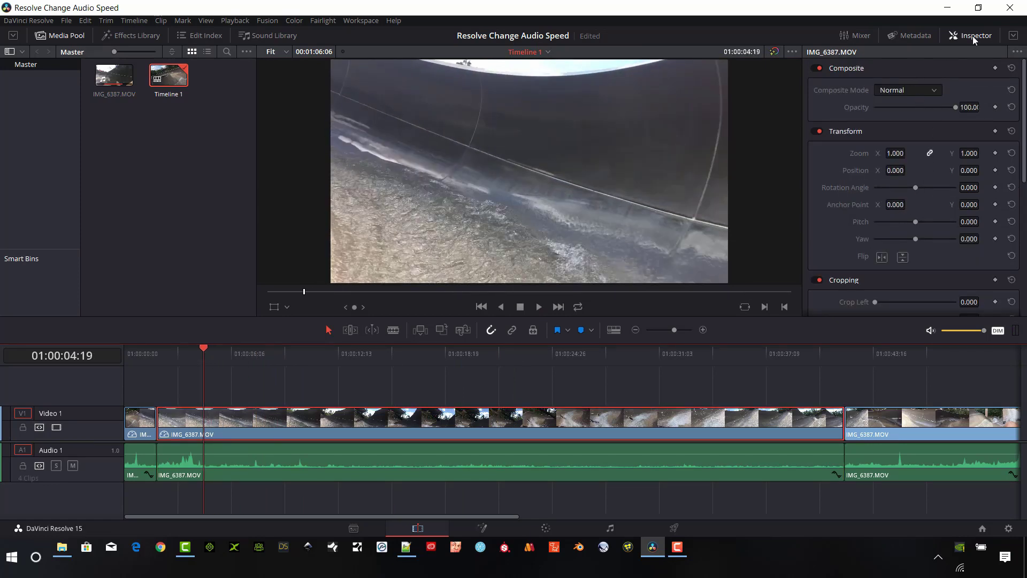
pyautogui.scroll(-6, 961, 174)
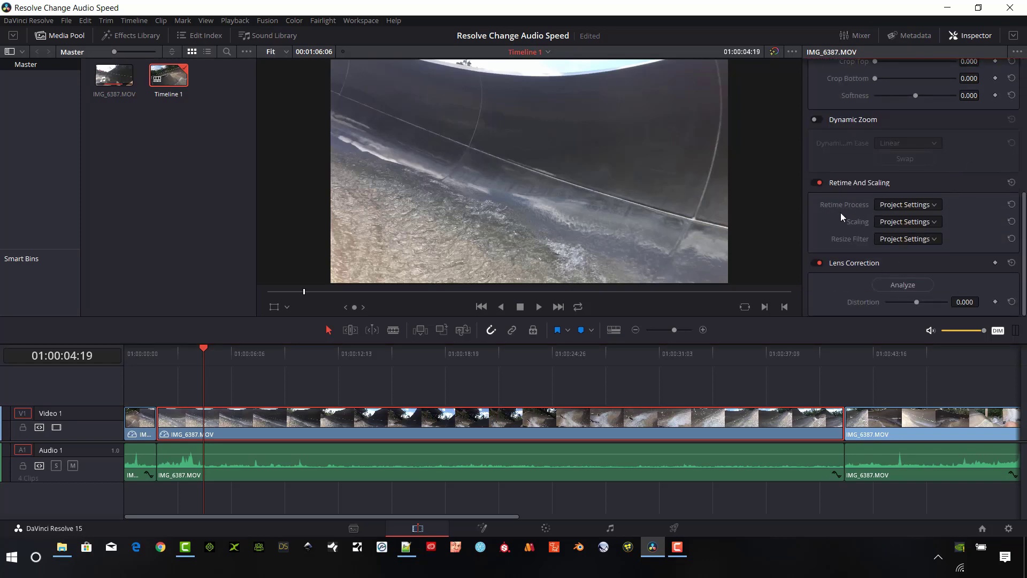
pyautogui.click(935, 206)
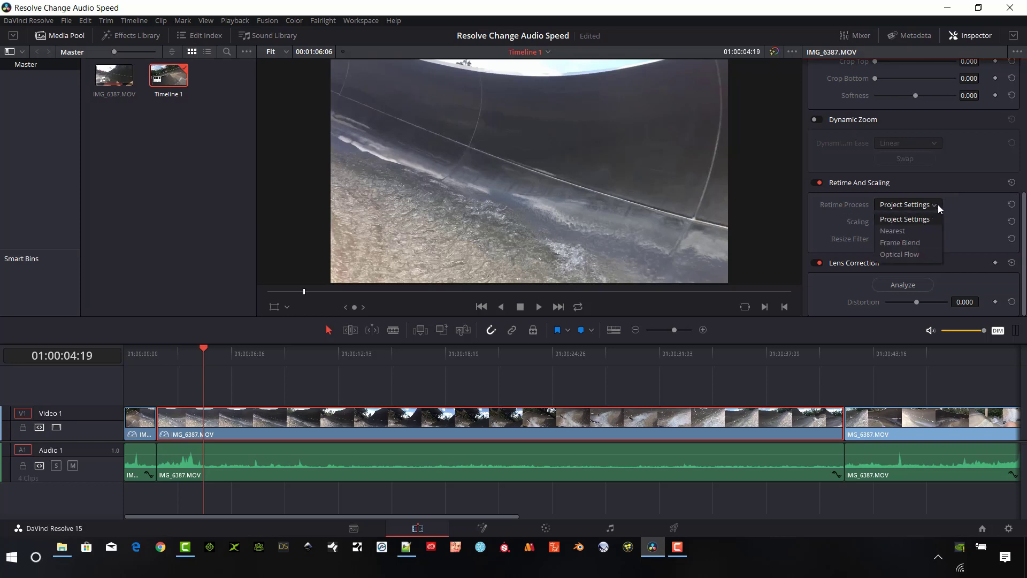
pyautogui.click(910, 255)
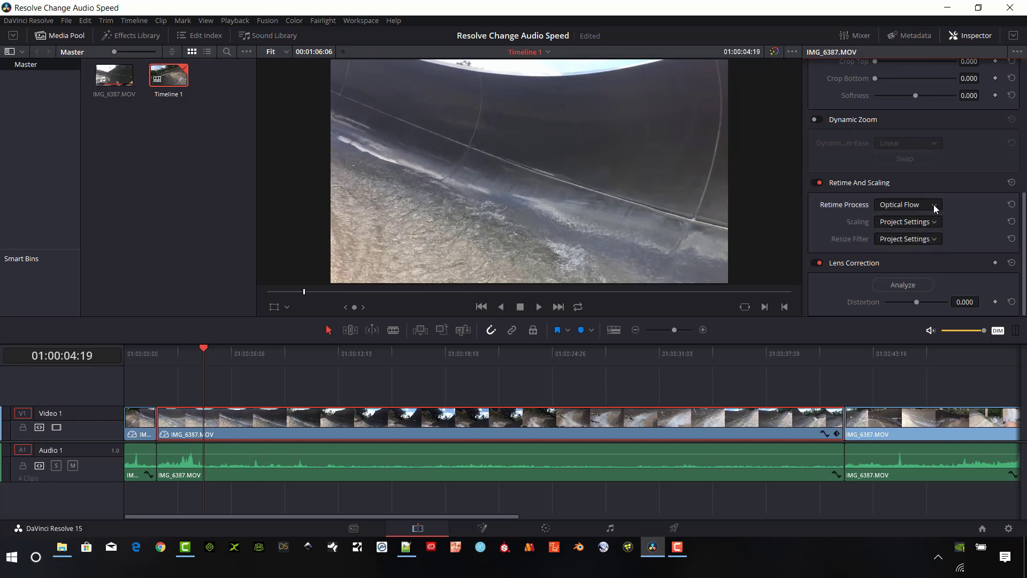
pyautogui.click(933, 205)
pyautogui.click(918, 243)
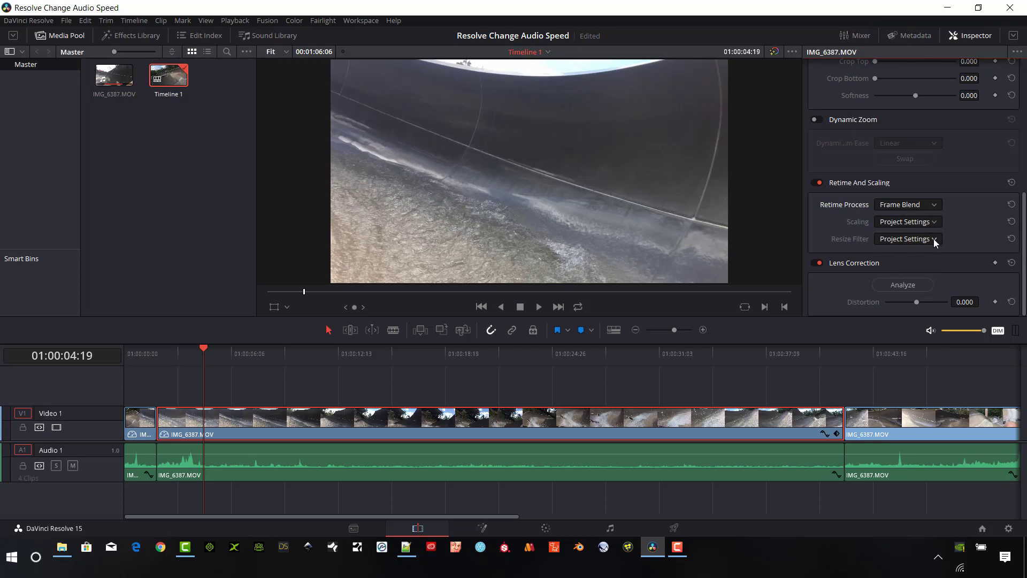
pyautogui.click(933, 239)
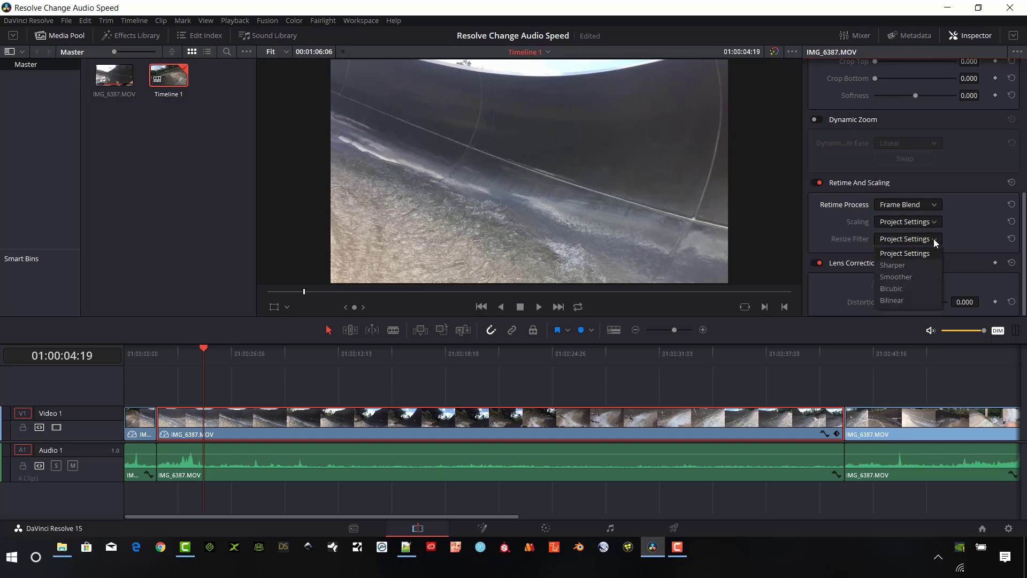
pyautogui.click(916, 278)
pyautogui.moveTo(207, 350); pyautogui.dragTo(193, 353)
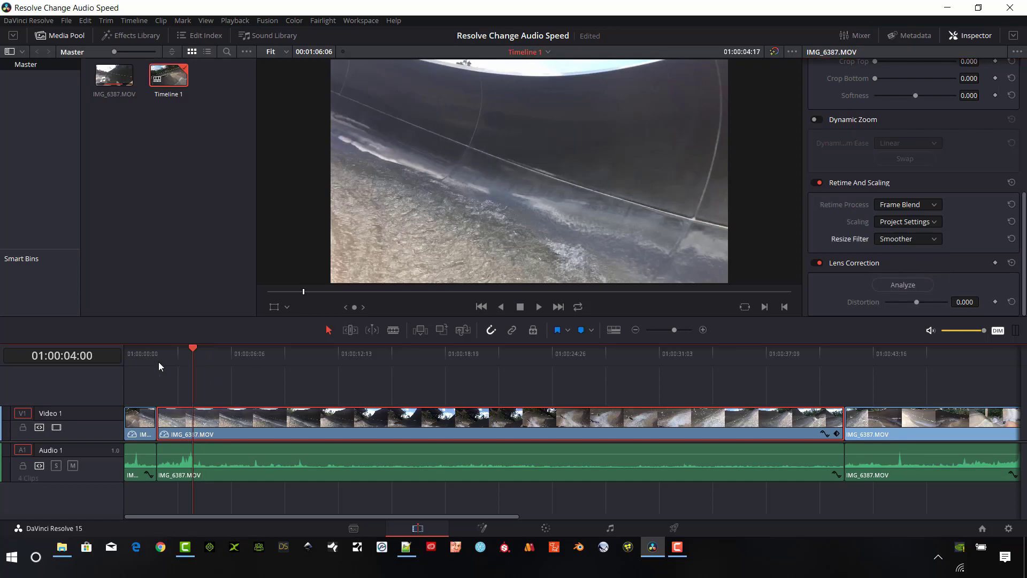
pyautogui.click(158, 367)
pyautogui.click(537, 307)
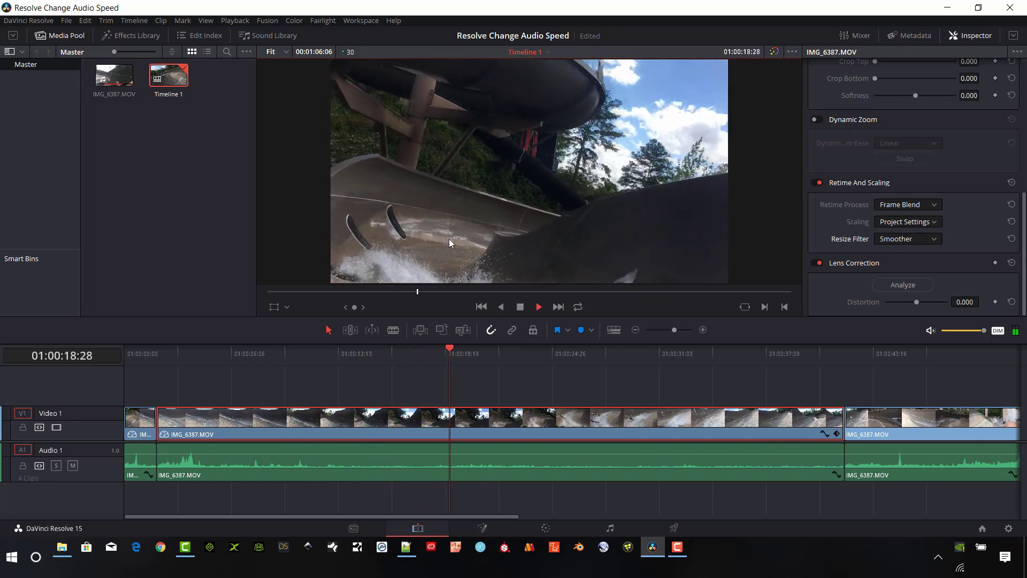
pyautogui.click(522, 309)
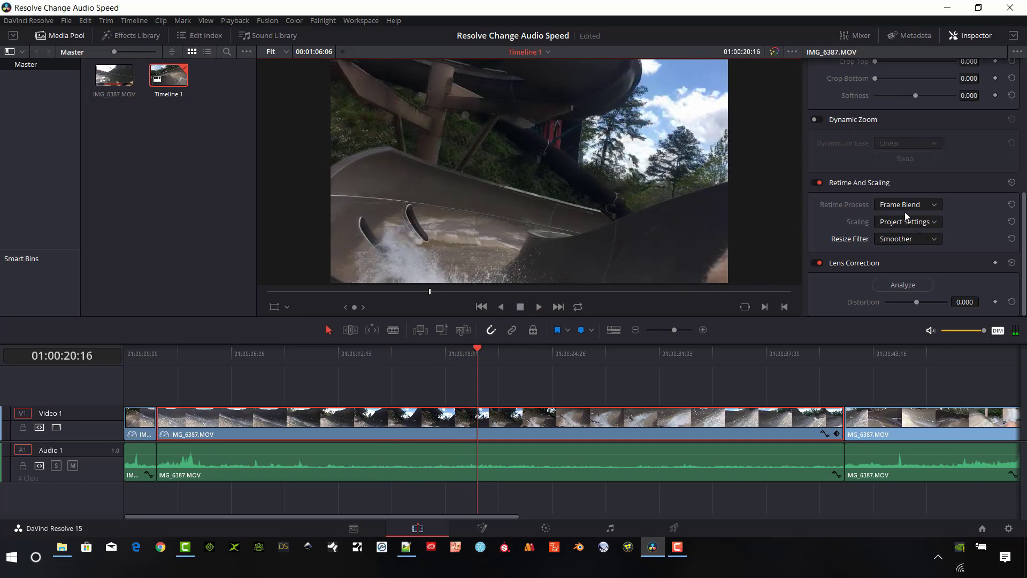
# Set the slide clip's Resize Filter to Bilinear and Retime Process to Optical Flow
pyautogui.moveTo(477, 351); pyautogui.dragTo(206, 348)
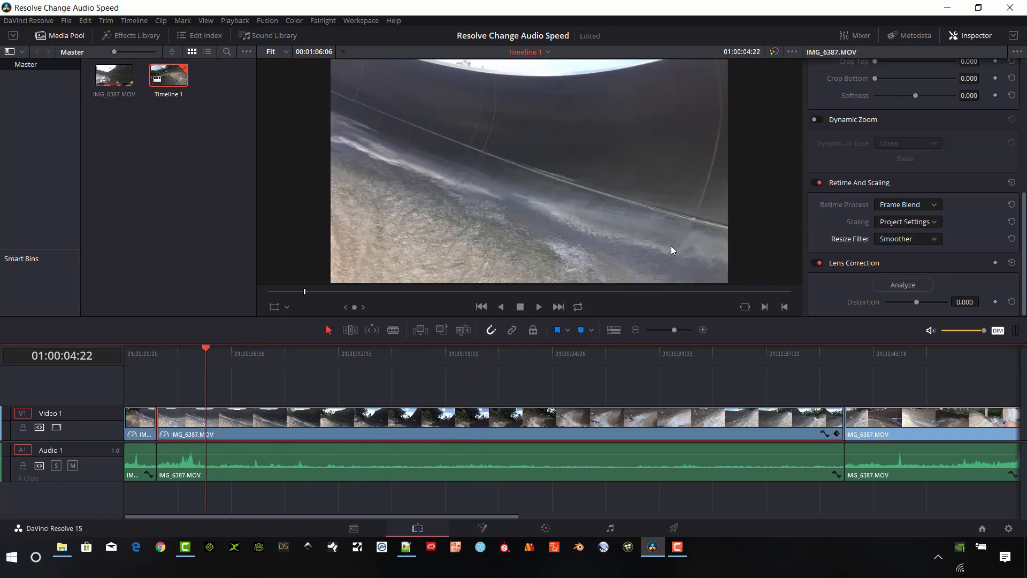
pyautogui.click(932, 241)
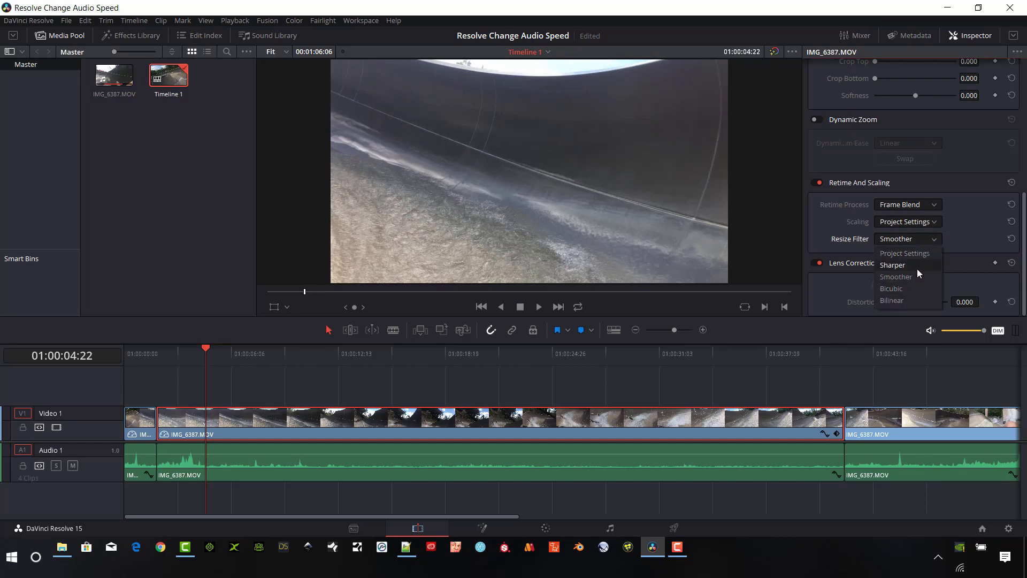
pyautogui.click(910, 300)
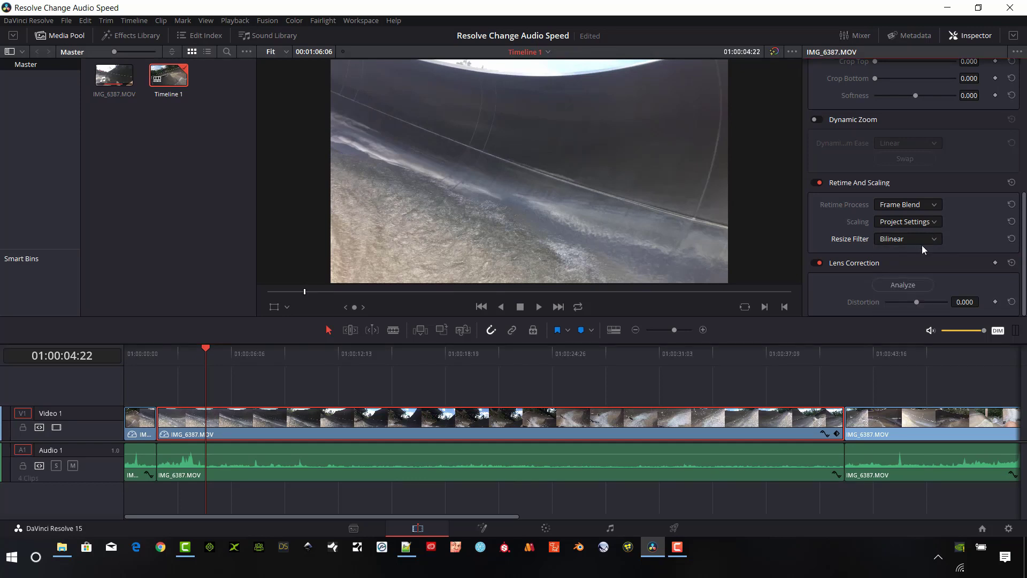
pyautogui.click(934, 224)
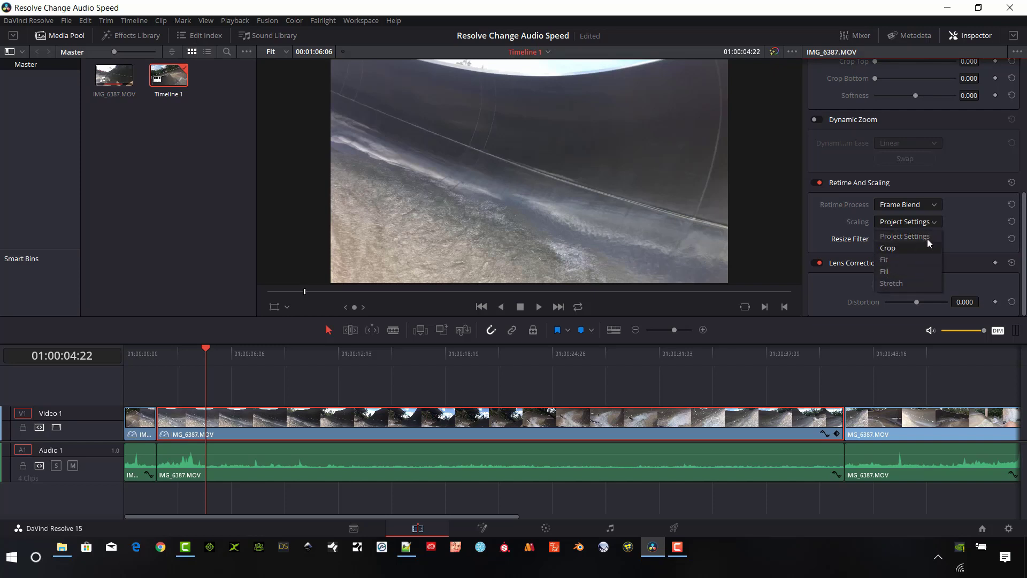
pyautogui.click(918, 201)
pyautogui.click(930, 206)
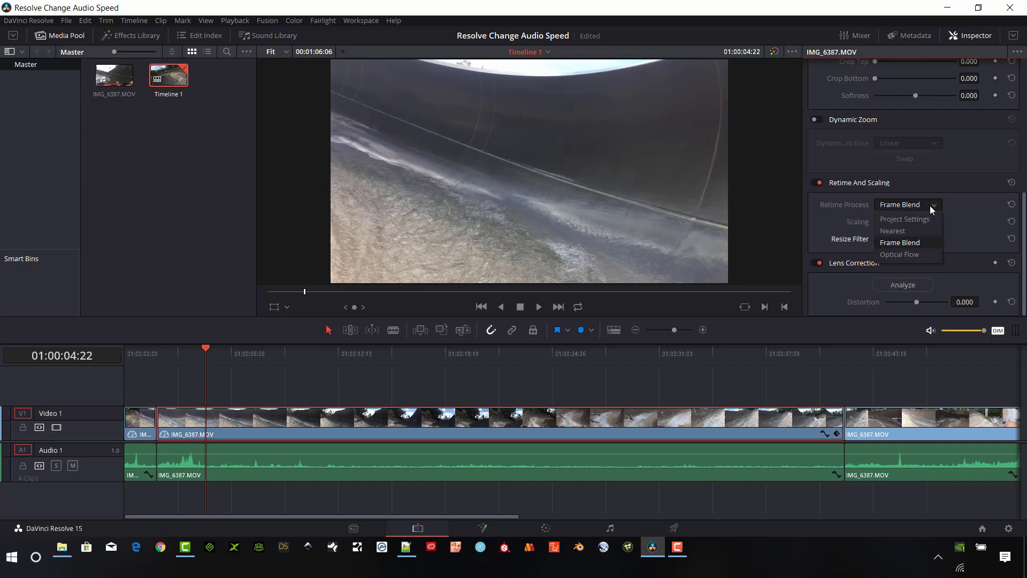
pyautogui.click(913, 255)
pyautogui.moveTo(203, 348); pyautogui.dragTo(161, 359)
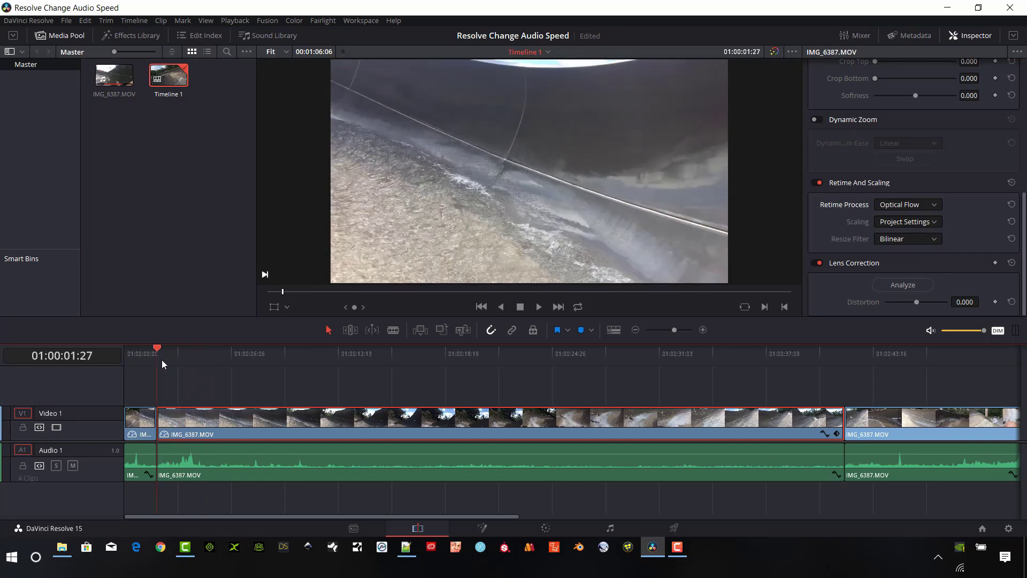
# Review the Optical Flow clip, apply a speed change to the audio beneath, and resume playback near 01:00:16:20
pyautogui.click(540, 306)
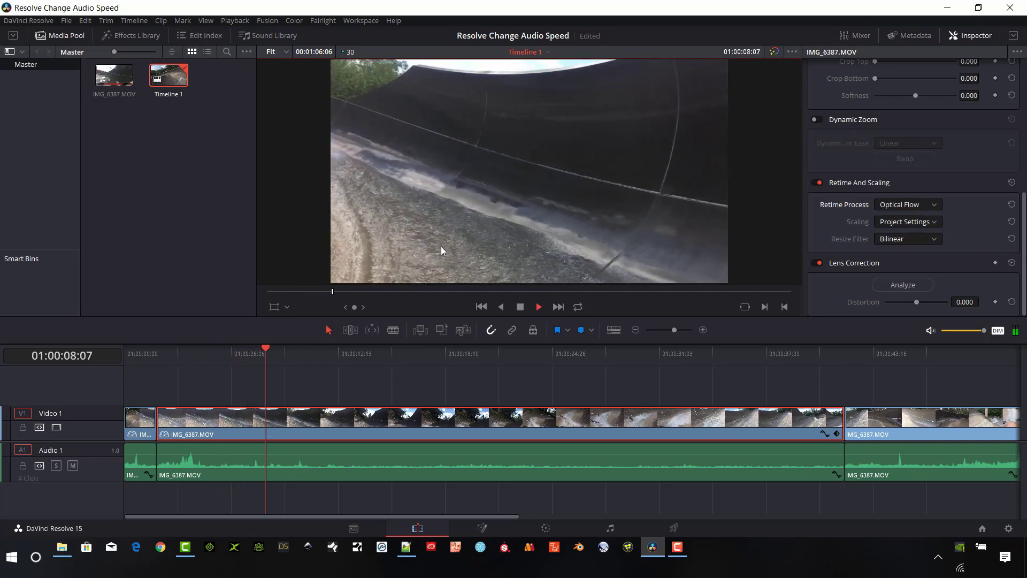
pyautogui.click(521, 308)
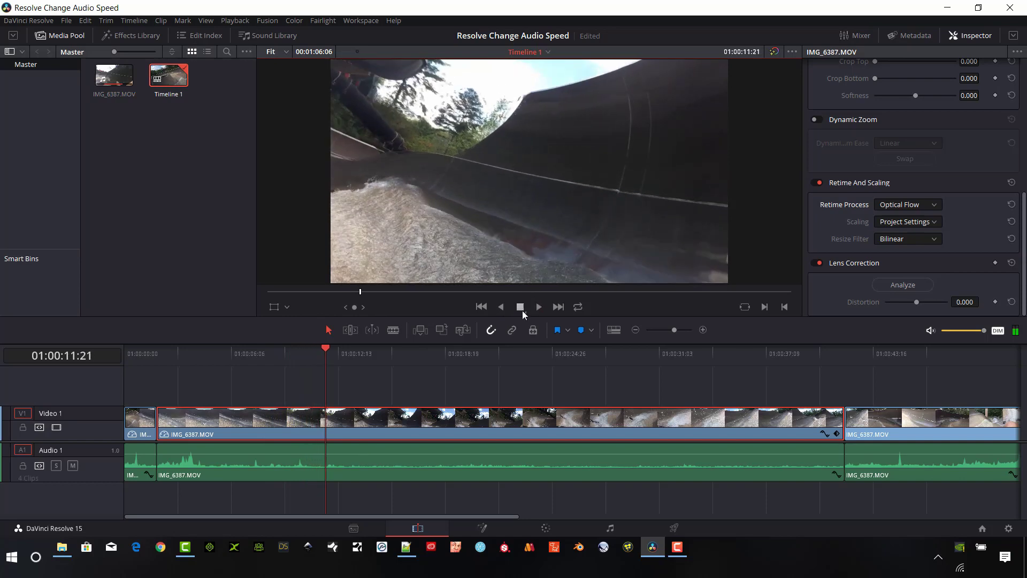
pyautogui.rightClick(296, 461)
pyautogui.click(382, 350)
pyautogui.click(578, 417)
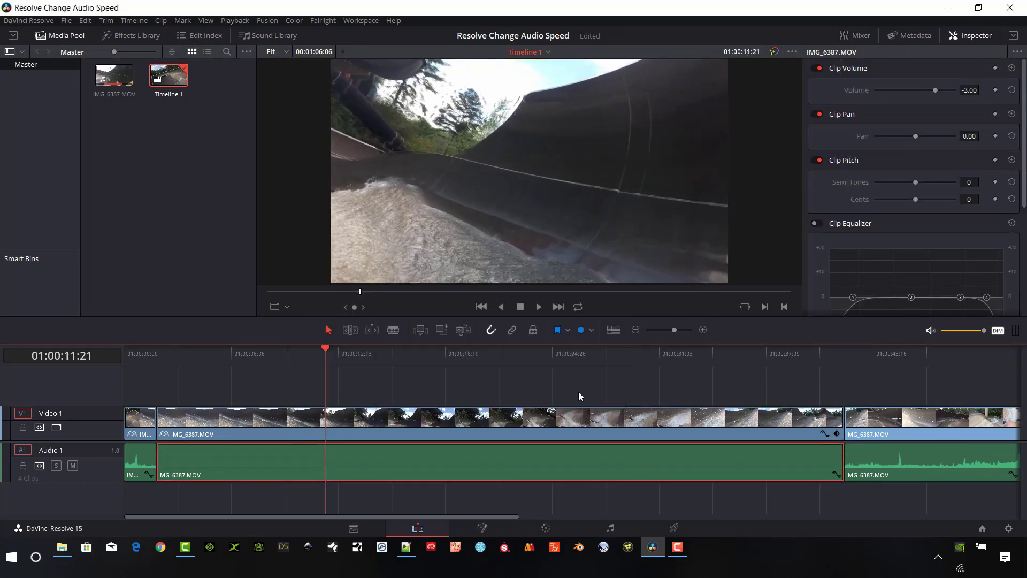
pyautogui.moveTo(326, 348); pyautogui.dragTo(413, 350)
pyautogui.press('space')
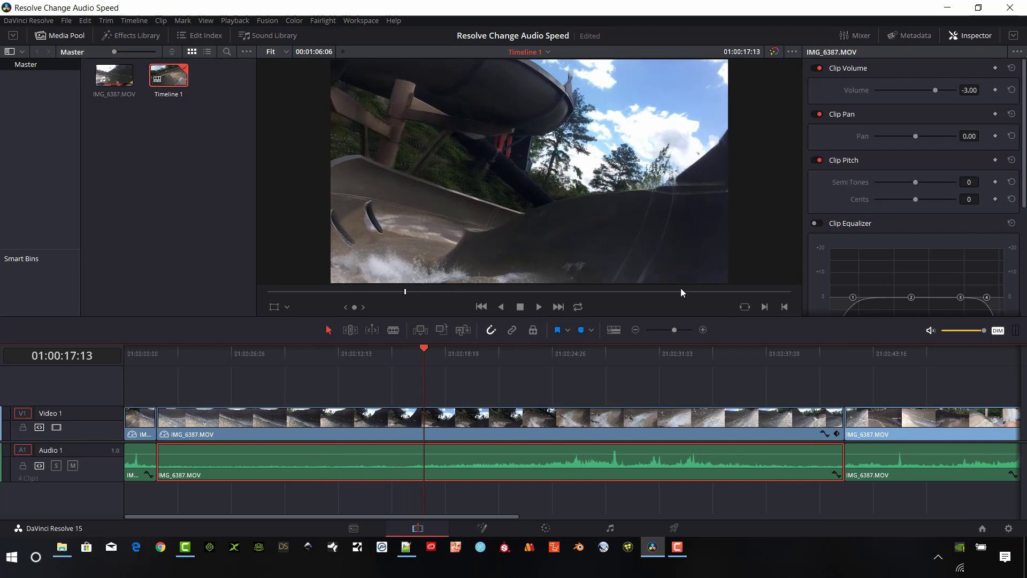
pyautogui.click(537, 307)
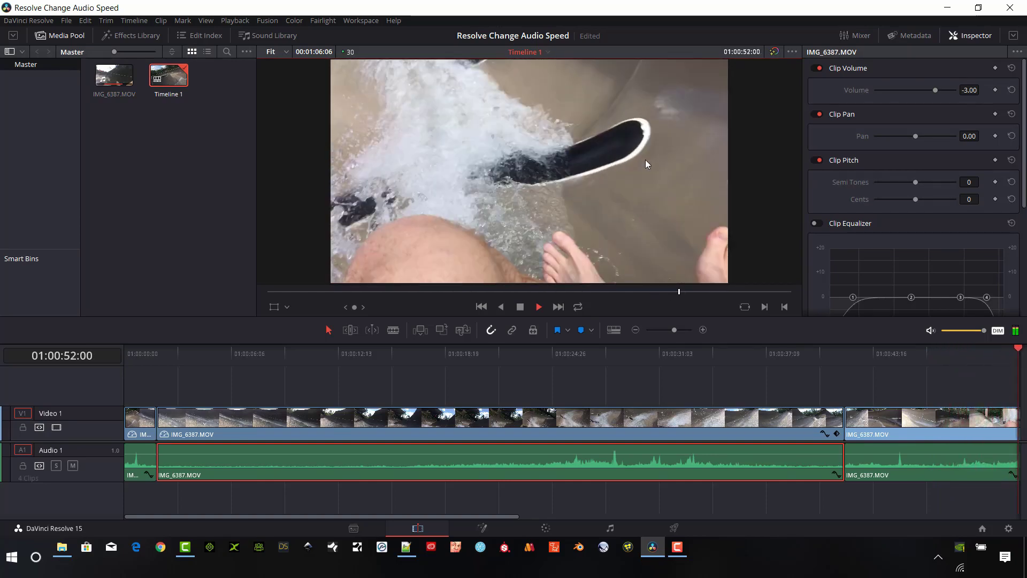
# Slow the pool clip to 5% speed and trim its end out to lengthen it
pyautogui.click(521, 309)
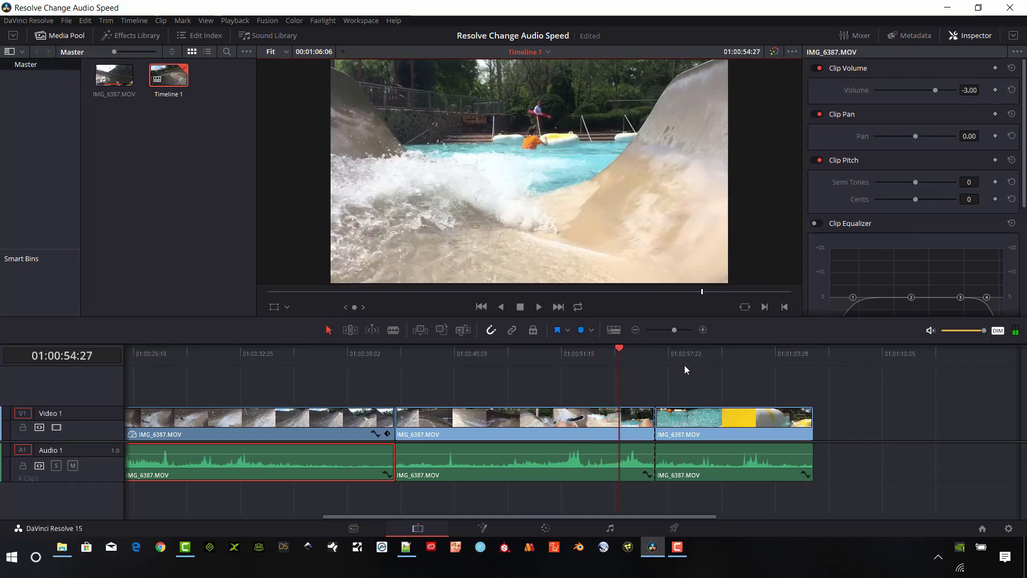
pyautogui.moveTo(618, 347); pyautogui.dragTo(648, 346)
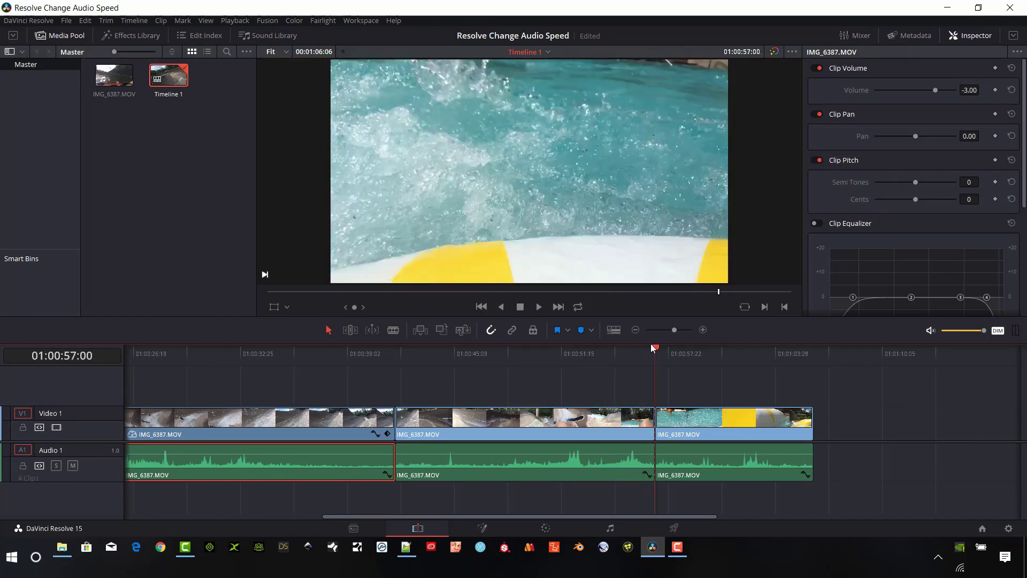
pyautogui.rightClick(701, 426)
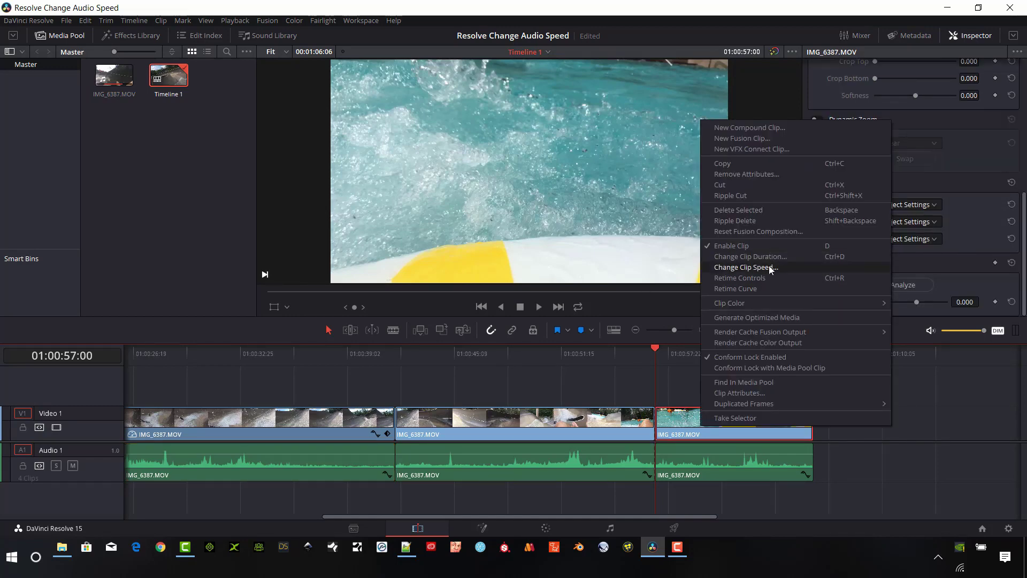
pyautogui.click(769, 265)
pyautogui.scroll(1, 714, 270)
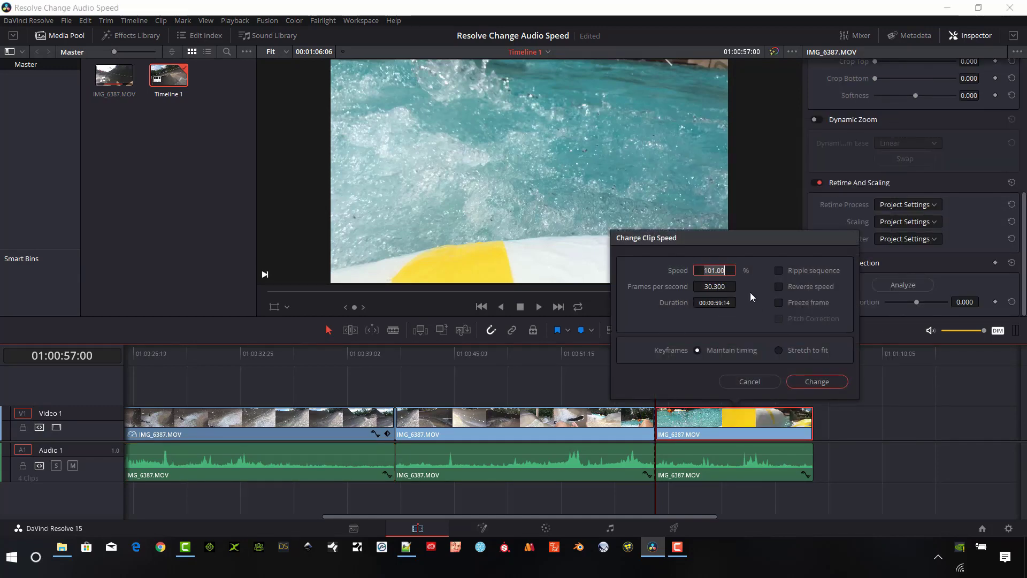
pyautogui.write('5')
pyautogui.click(808, 383)
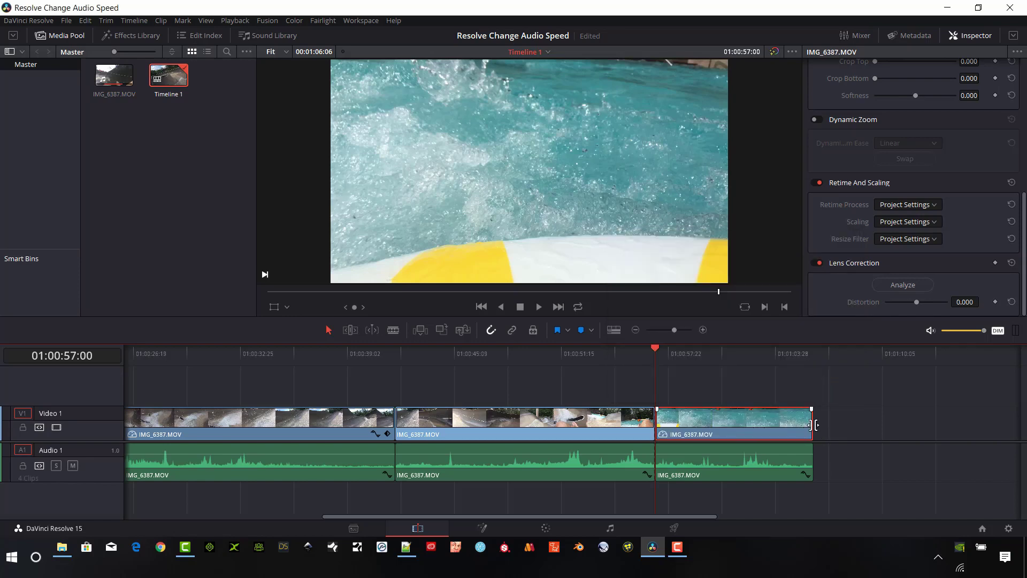
pyautogui.moveTo(813, 424); pyautogui.dragTo(944, 424)
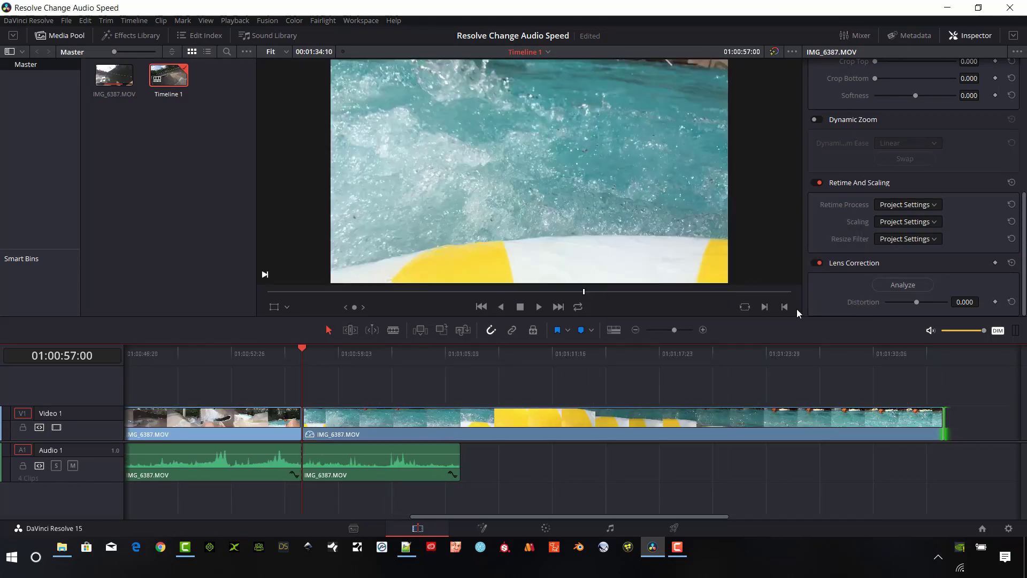
# Give the pool clip Optical Flow retiming and the Smoother resize filter
pyautogui.click(936, 207)
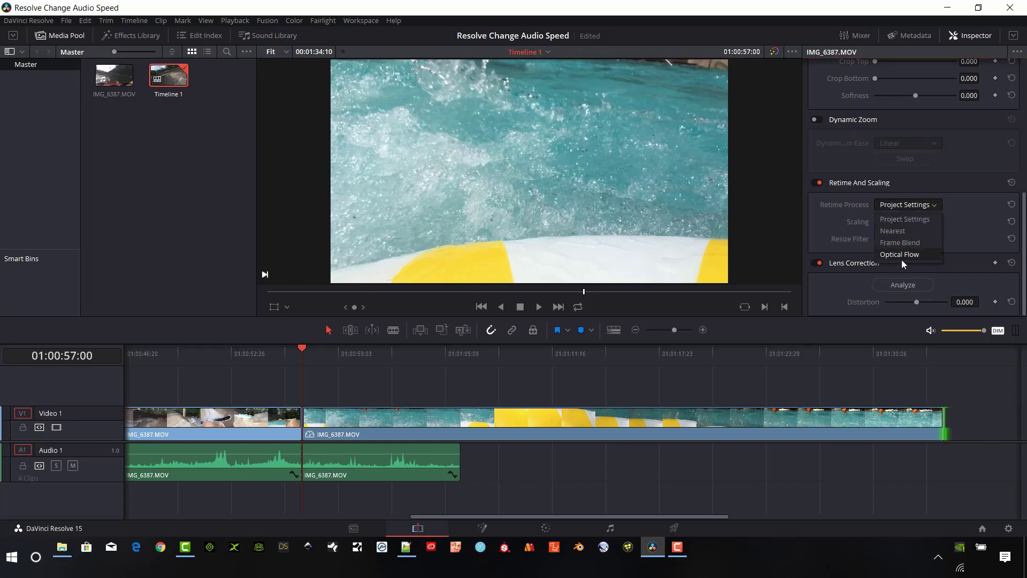
pyautogui.click(903, 256)
pyautogui.click(930, 240)
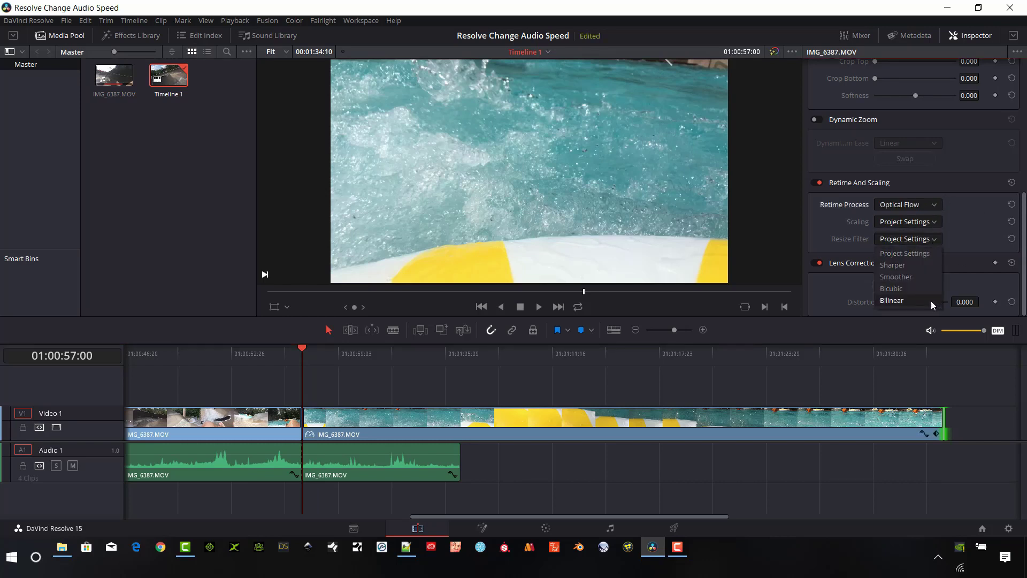
pyautogui.click(916, 276)
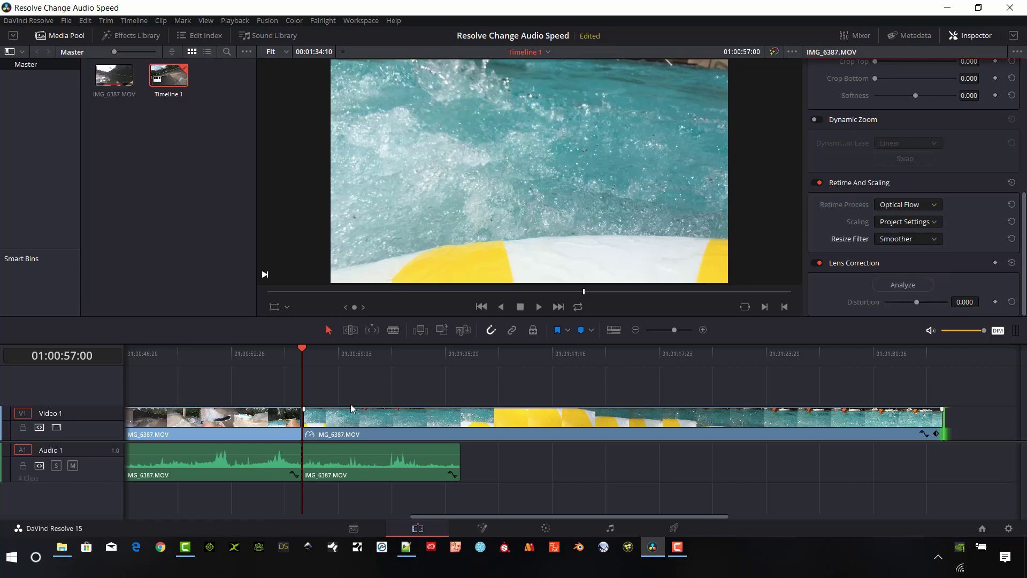
pyautogui.click(348, 470)
# Set the pool audio clip to 5% speed and stretch it to end with the video
pyautogui.rightClick(348, 470)
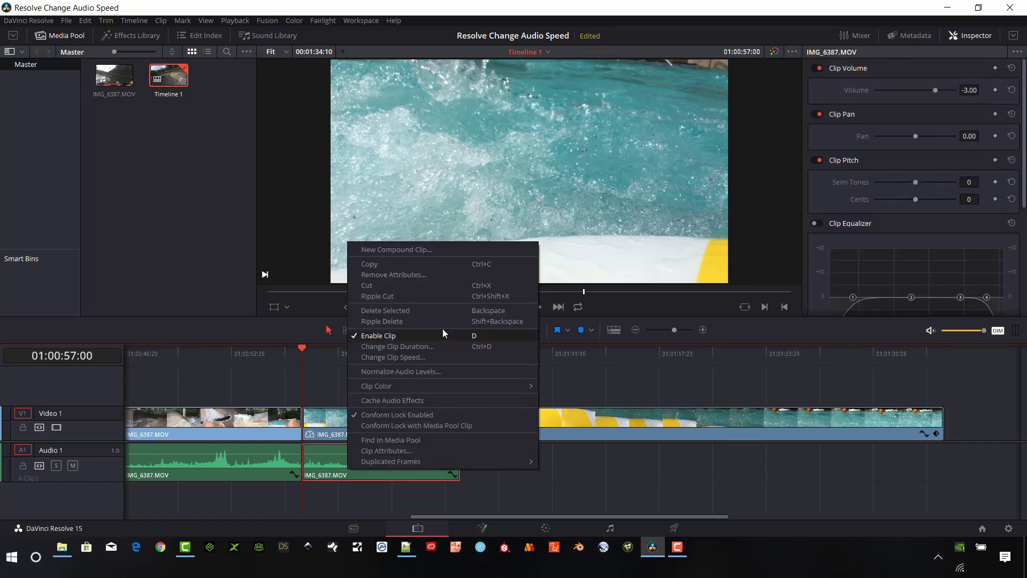
pyautogui.click(422, 357)
pyautogui.click(356, 307)
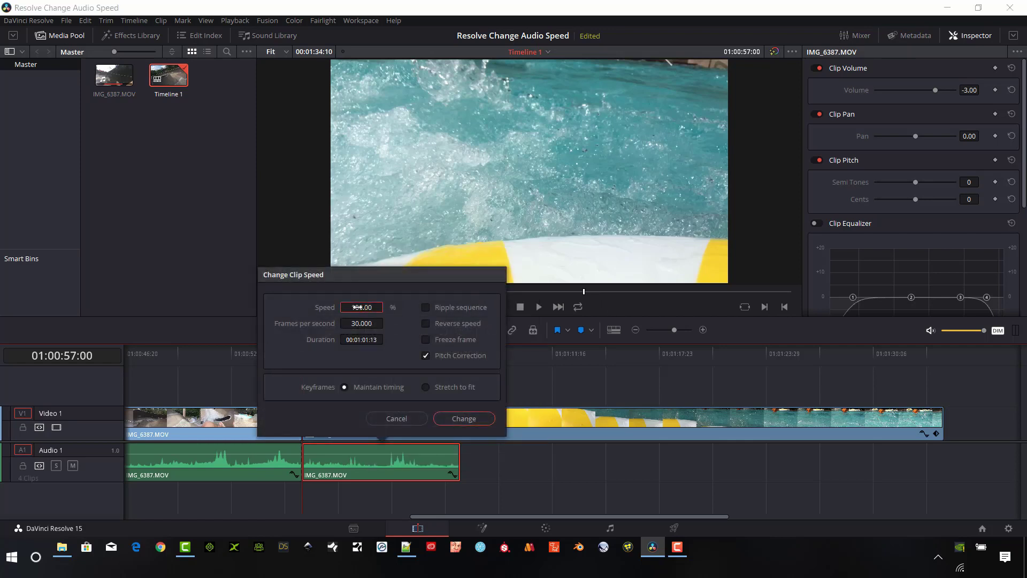
pyautogui.press('BackSpace')
pyautogui.press('BackSpace')
pyautogui.press('BackSpace')
pyautogui.press('BackSpace')
pyautogui.press('BackSpace')
pyautogui.press('BackSpace')
pyautogui.write('5')
pyautogui.press('Return')
pyautogui.click(463, 420)
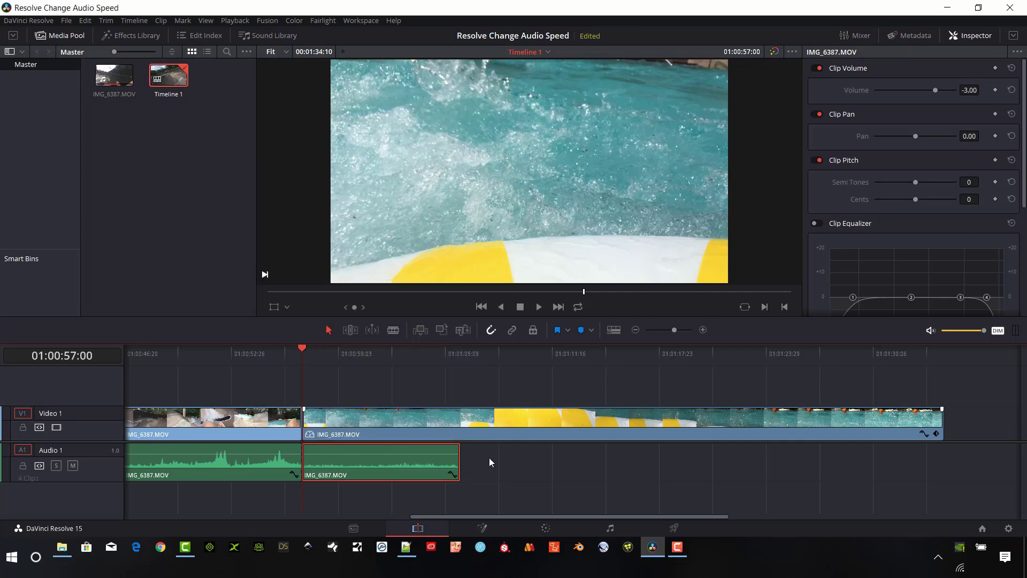
pyautogui.moveTo(457, 459); pyautogui.dragTo(942, 473)
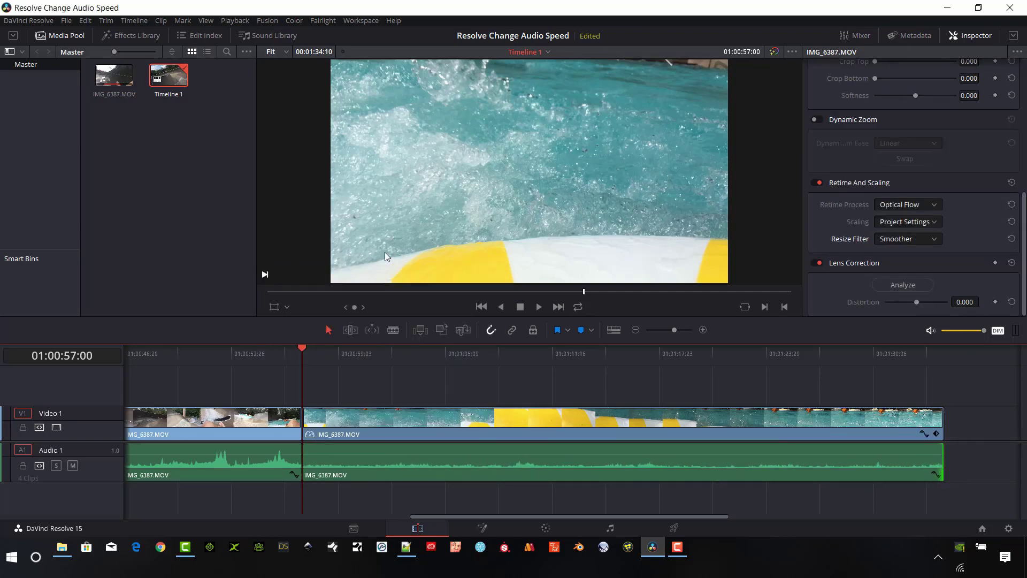
pyautogui.click(537, 307)
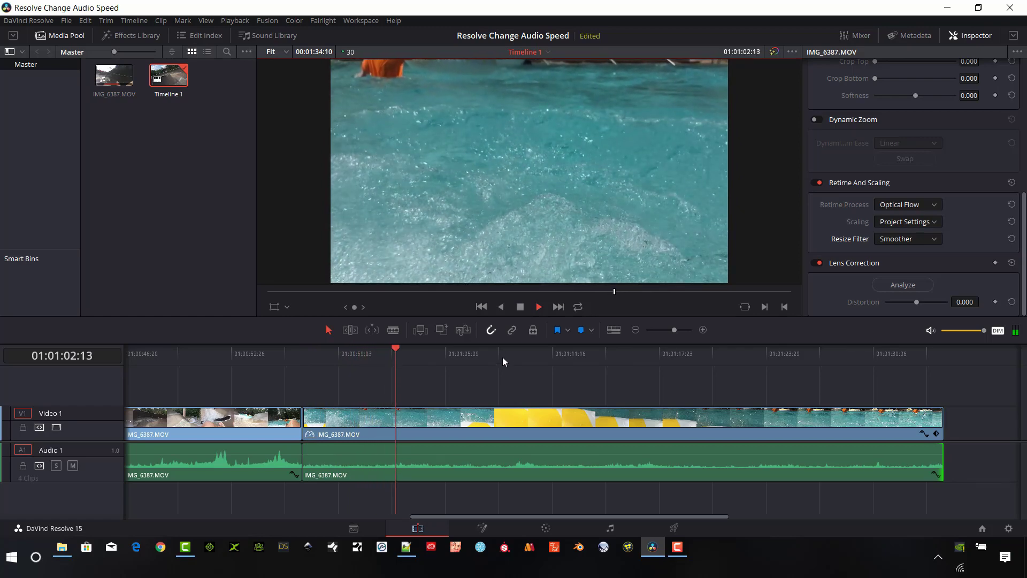
pyautogui.moveTo(483, 349); pyautogui.dragTo(637, 381)
pyautogui.press('space')
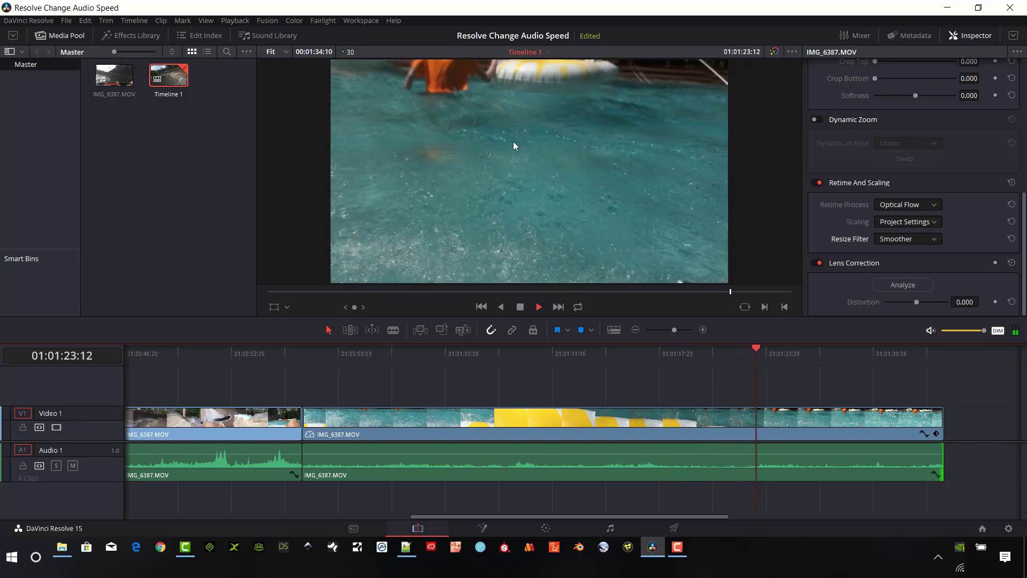
pyautogui.click(518, 306)
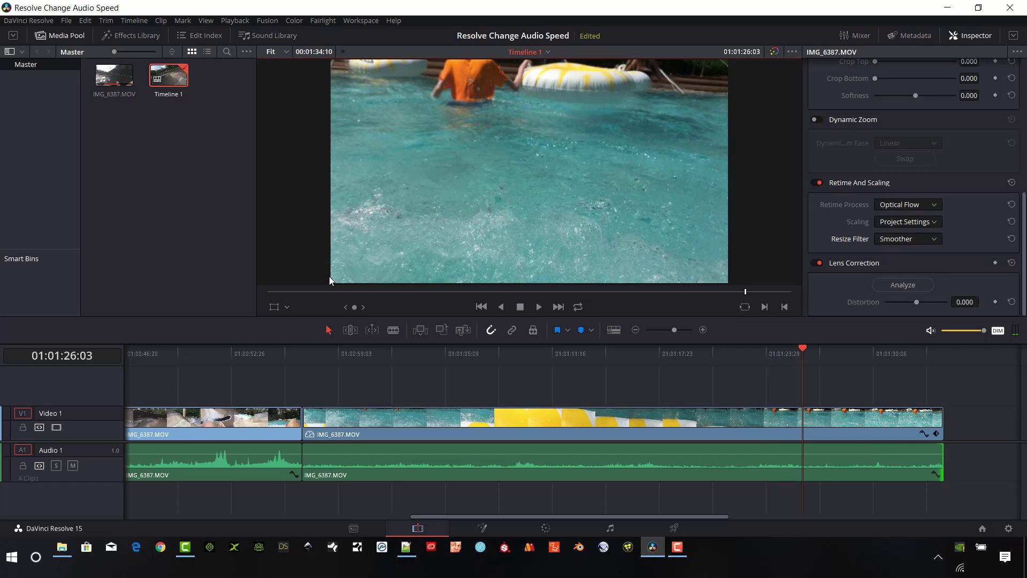